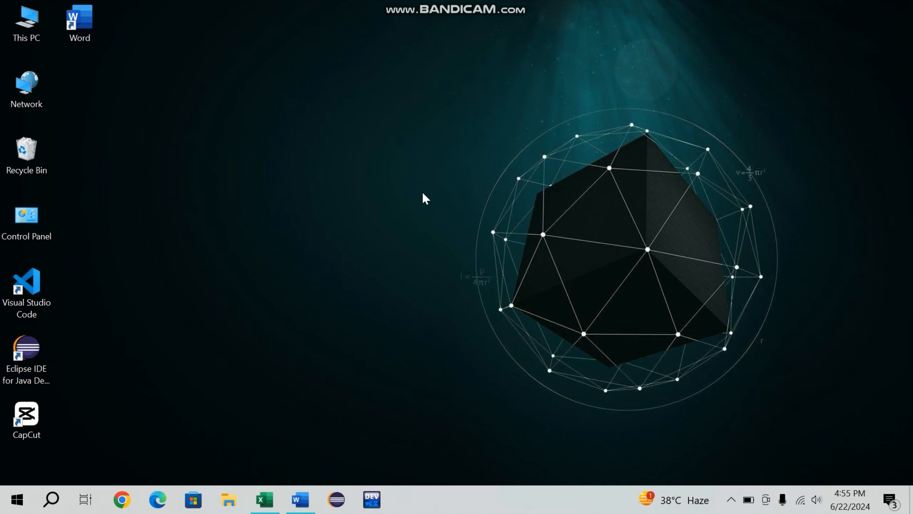
# Open the seminar invitation letter in Word, check the recipient data worksheet in Excel, and return to the letter.
pyautogui.click(298, 501)
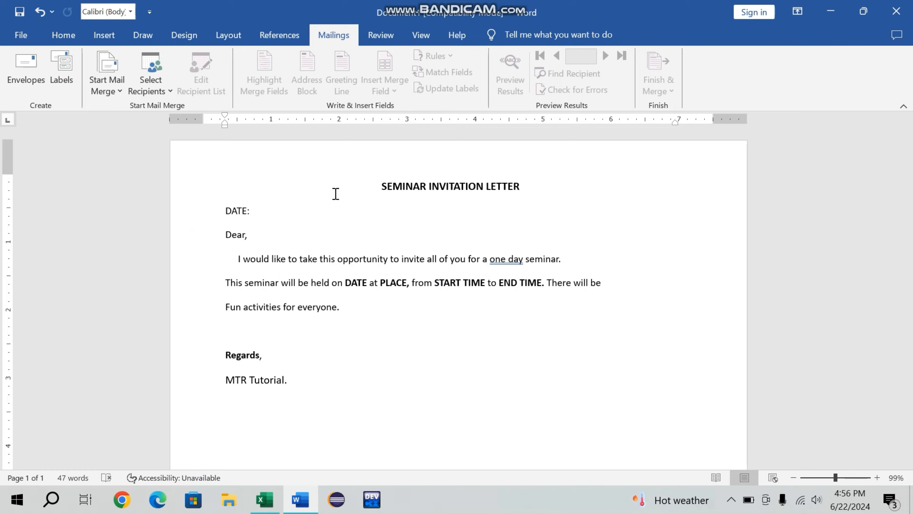
pyautogui.click(168, 79)
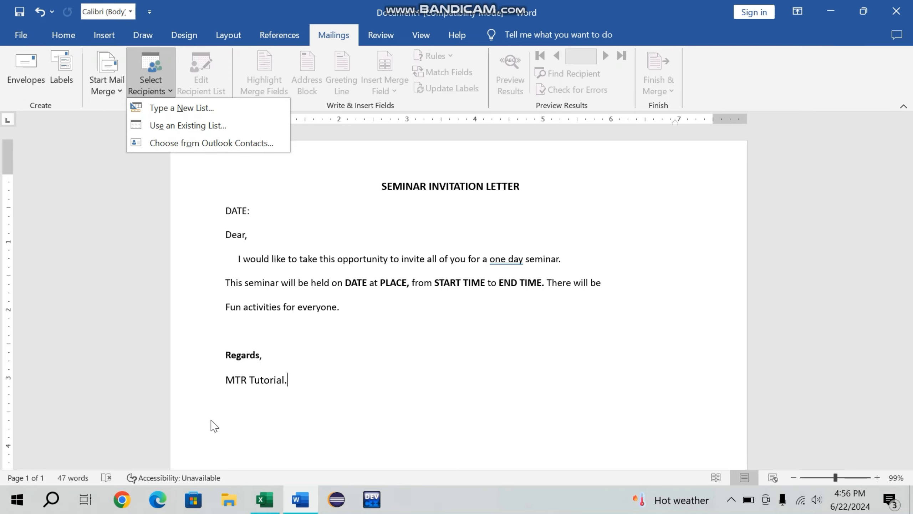
pyautogui.click(263, 502)
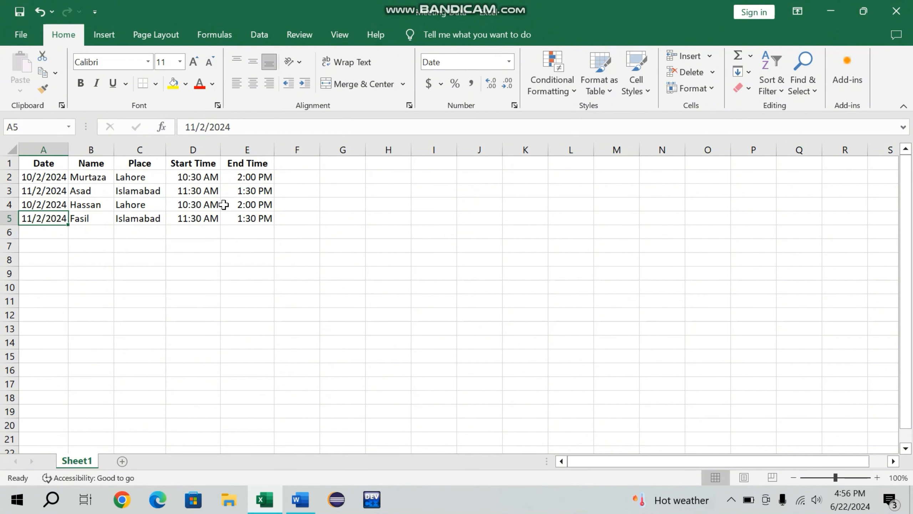
pyautogui.click(304, 507)
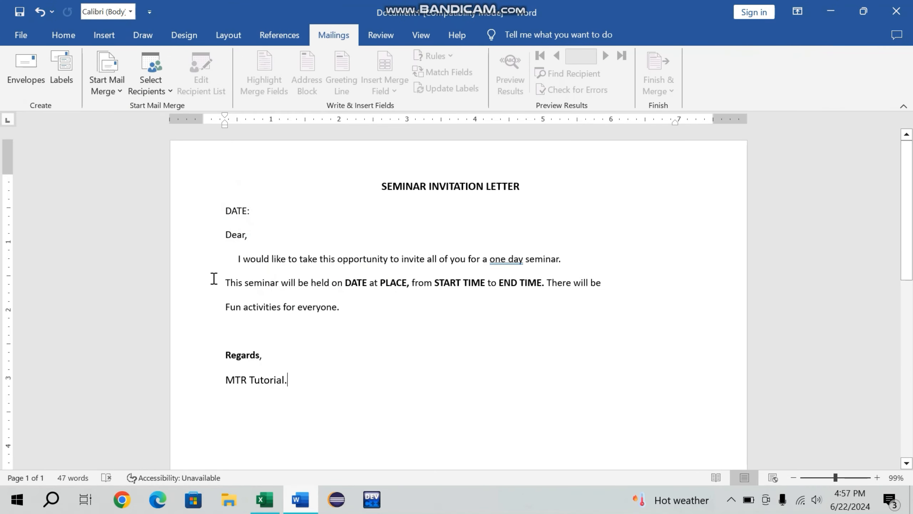
# Attach the existing Meeting Data workbook from Documents as the mail merge recipient list, using table Sheet1$ with column headers in the first row.
pyautogui.click(159, 73)
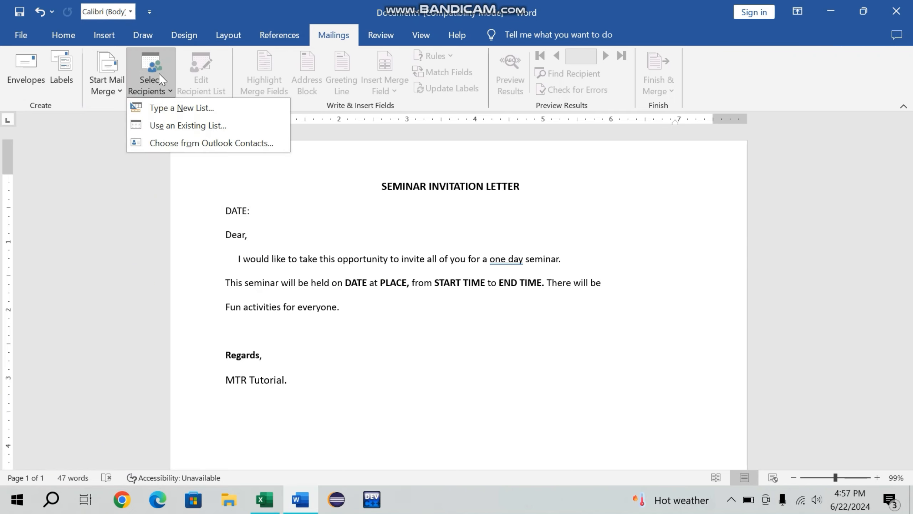
pyautogui.click(185, 125)
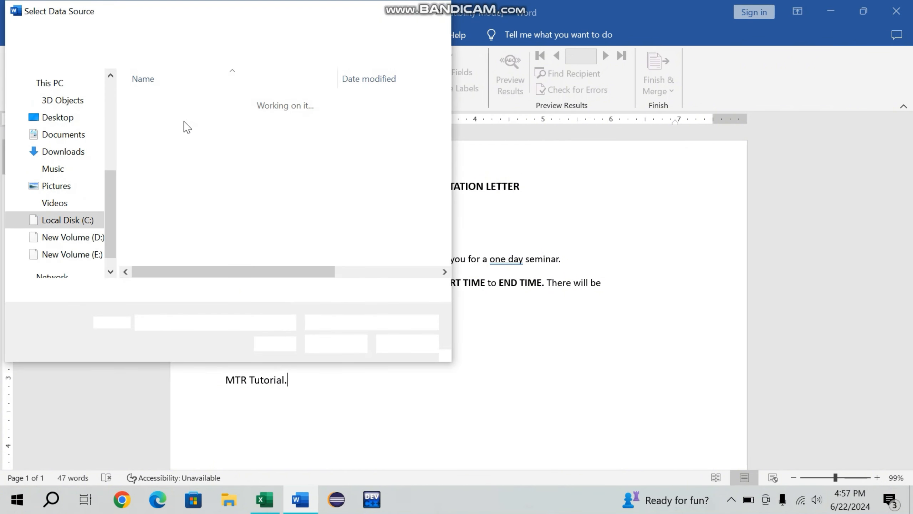
pyautogui.click(63, 137)
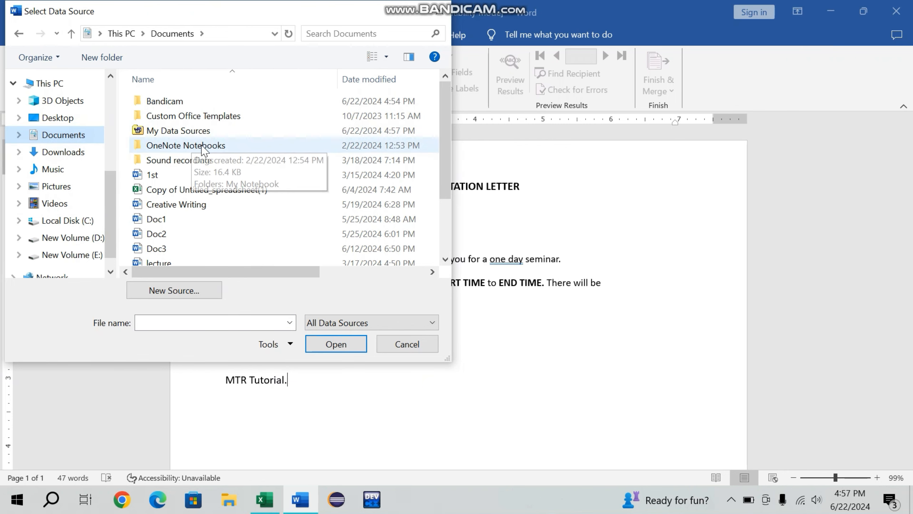
pyautogui.scroll(-2, 202, 148)
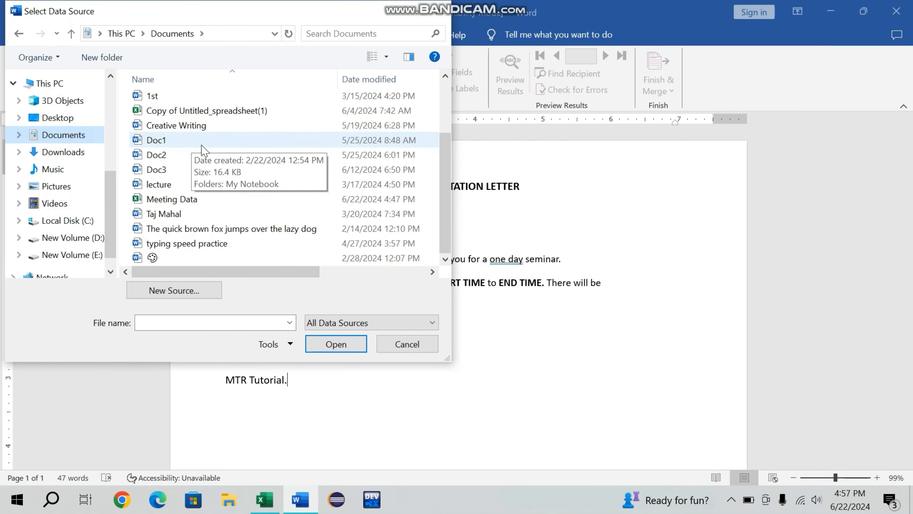
pyautogui.click(187, 199)
pyautogui.click(335, 345)
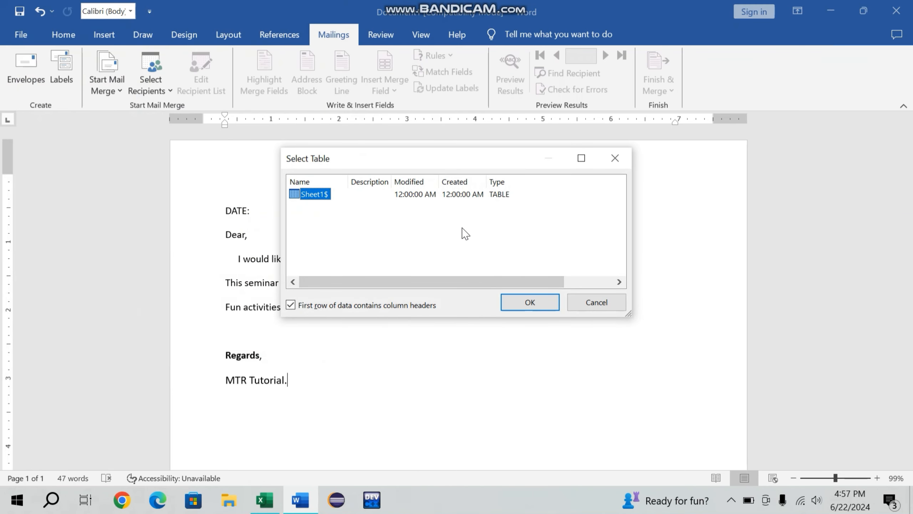
pyautogui.click(518, 306)
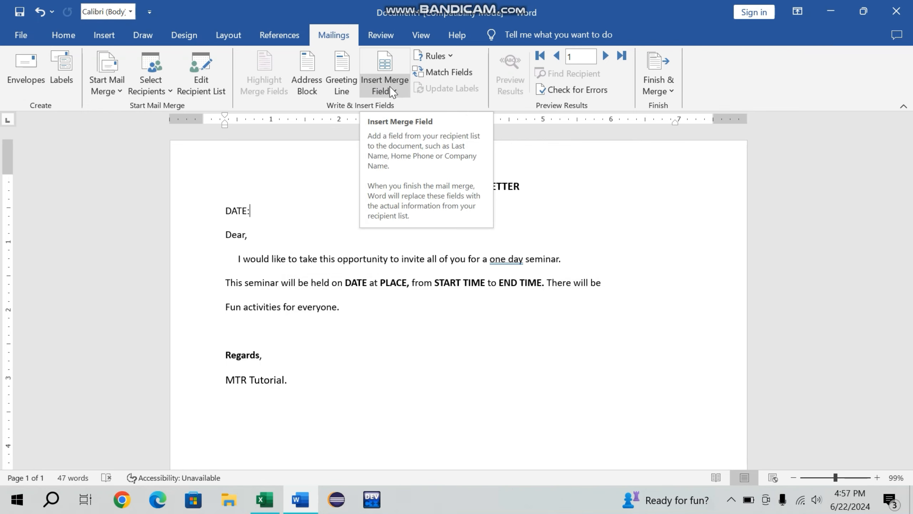
# Insert the Date merge field after "DATE:" and replace the comma after "Dear" with a space and the Name merge field.
pyautogui.click(400, 90)
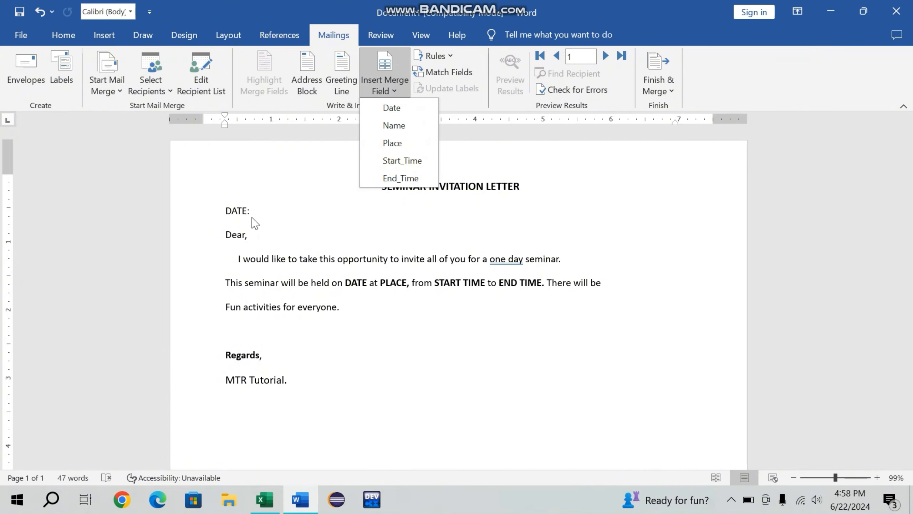
pyautogui.click(398, 110)
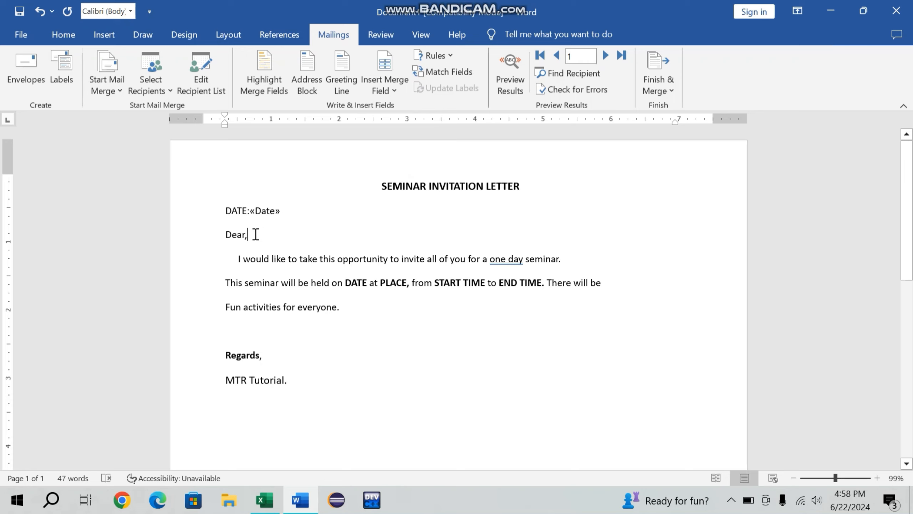
pyautogui.press('BackSpace')
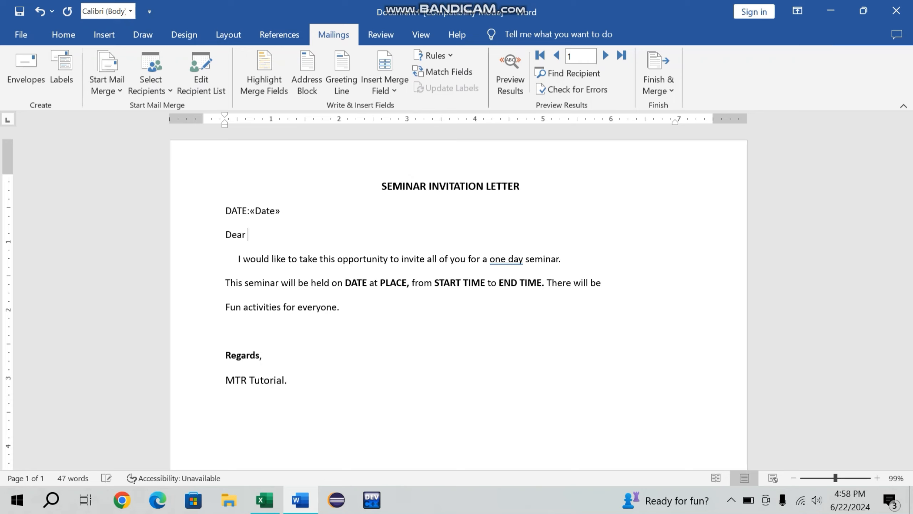
pyautogui.click(388, 85)
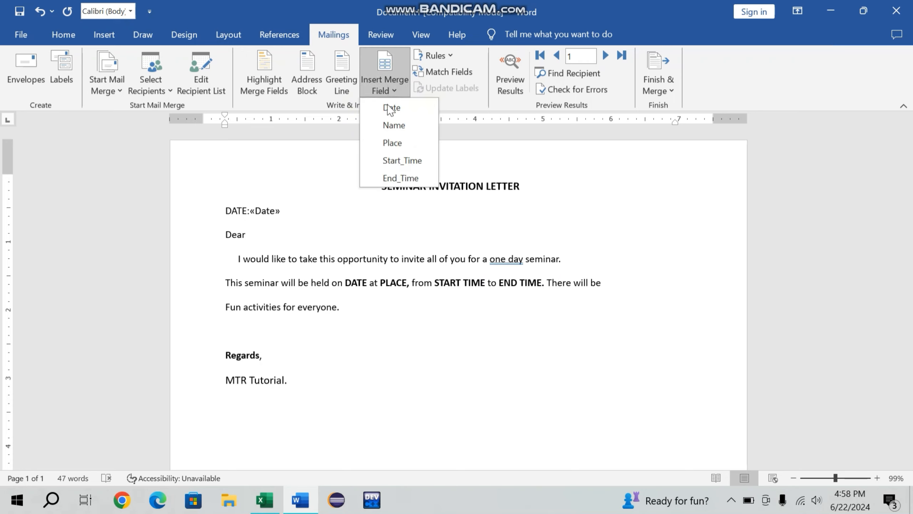
pyautogui.click(393, 125)
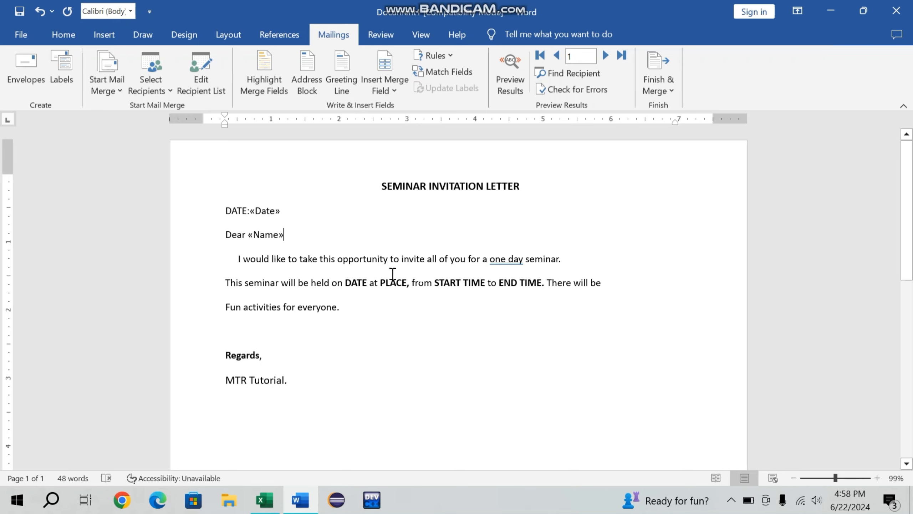
# Replace the bold DATE placeholder in the "This seminar will be held on" sentence with the Date merge field.
pyautogui.click(369, 285)
pyautogui.press('BackSpace')
pyautogui.press('BackSpace')
pyautogui.press('BackSpace')
pyautogui.press('BackSpace')
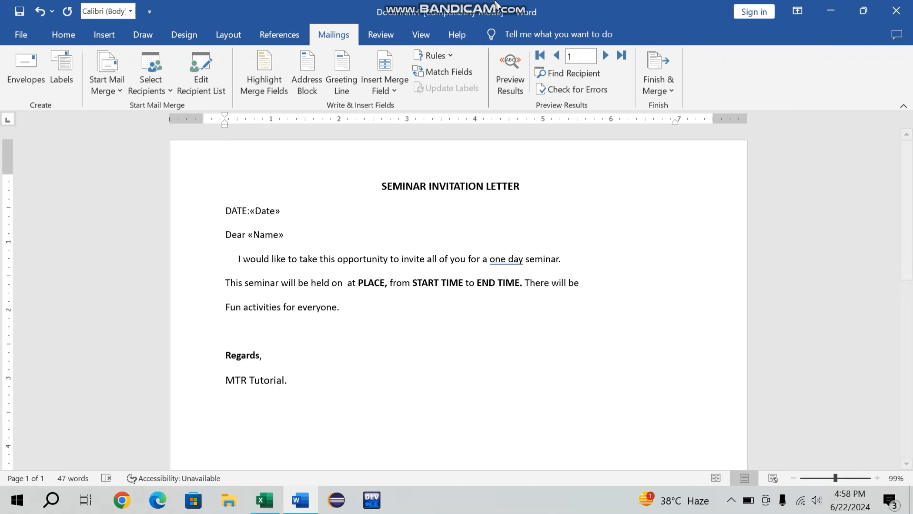
pyautogui.click(384, 80)
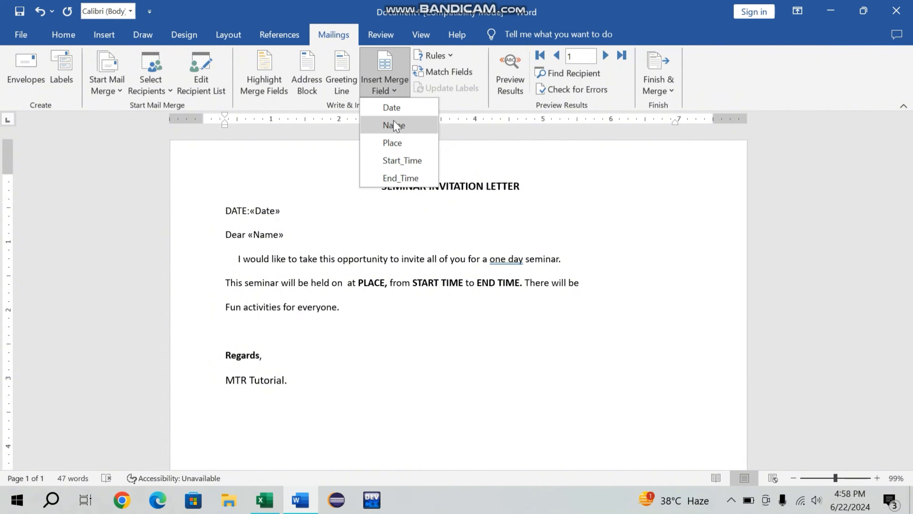
pyautogui.click(392, 108)
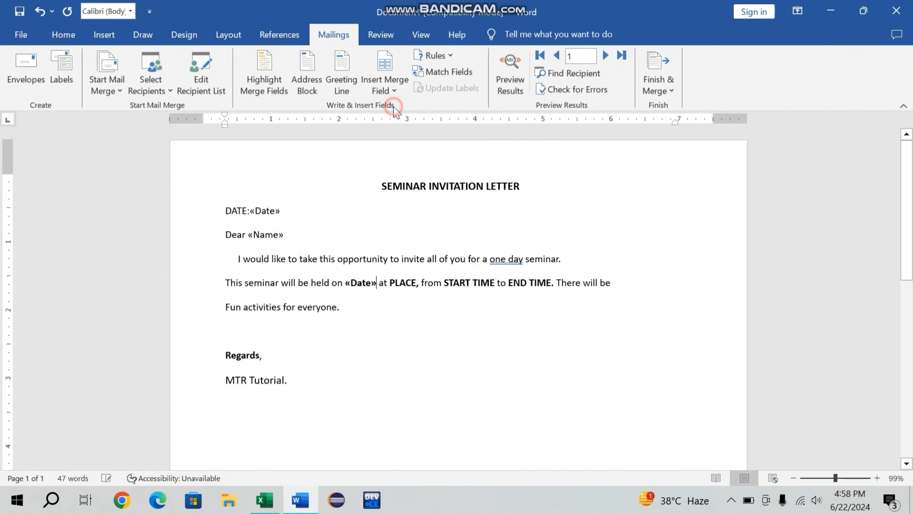
# Replace the bold PLACE placeholder in the letter body with the Place merge field, keeping the comma after it.
pyautogui.click(416, 283)
pyautogui.press('BackSpace')
pyautogui.press('BackSpace')
pyautogui.press('BackSpace')
pyautogui.press('BackSpace')
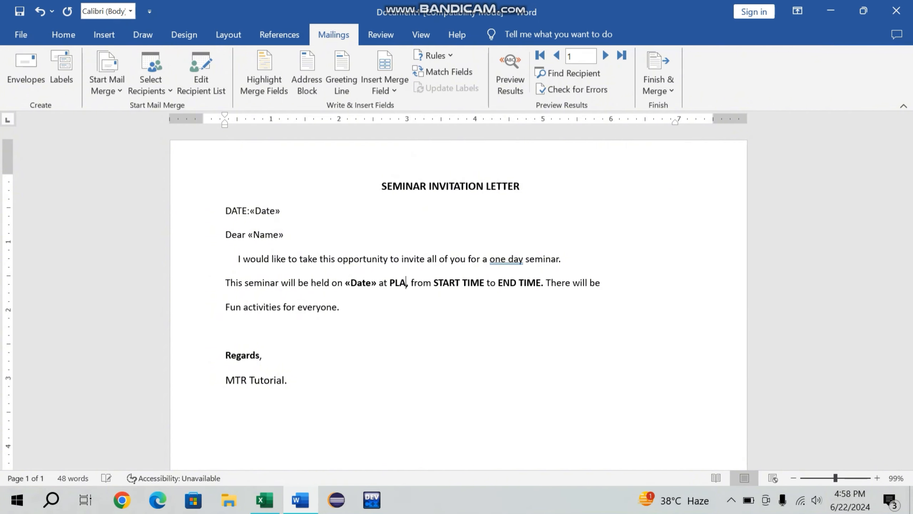
pyautogui.press('BackSpace')
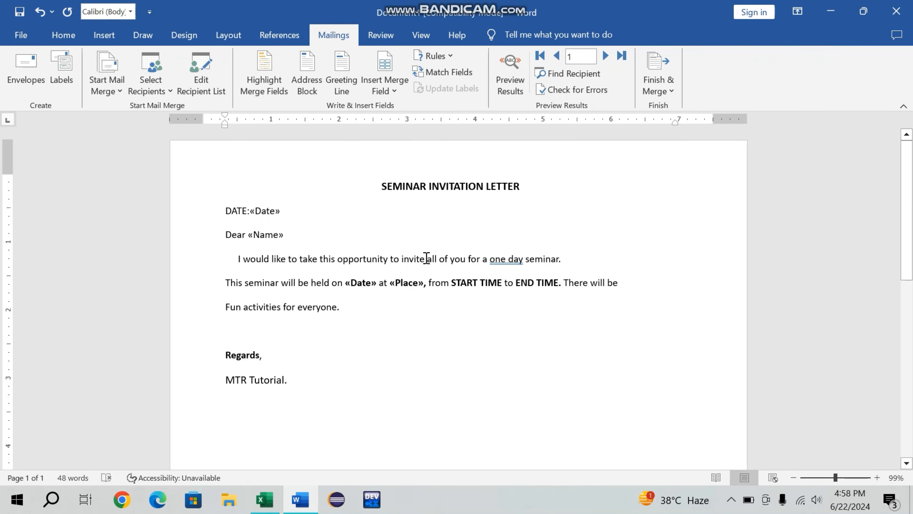
# Replace the START TIME and END TIME placeholders in the letter body with the Start_Time and End_Time merge fields.
pyautogui.click(503, 283)
pyautogui.press('BackSpace')
pyautogui.press('BackSpace')
pyautogui.press('BackSpace')
pyautogui.press('BackSpace')
pyautogui.press('BackSpace')
pyautogui.press('BackSpace')
pyautogui.press('BackSpace')
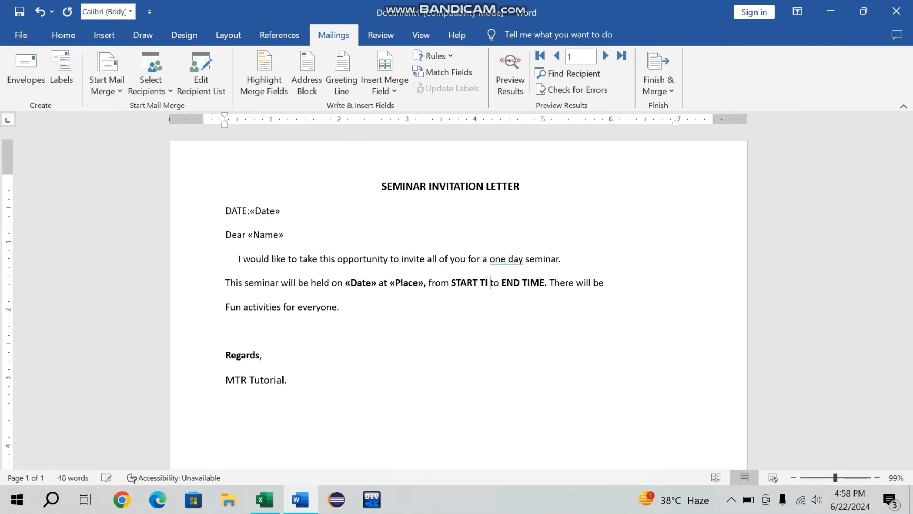
pyautogui.press('BackSpace')
pyautogui.press('BackSpace')
pyautogui.press('BackSpace')
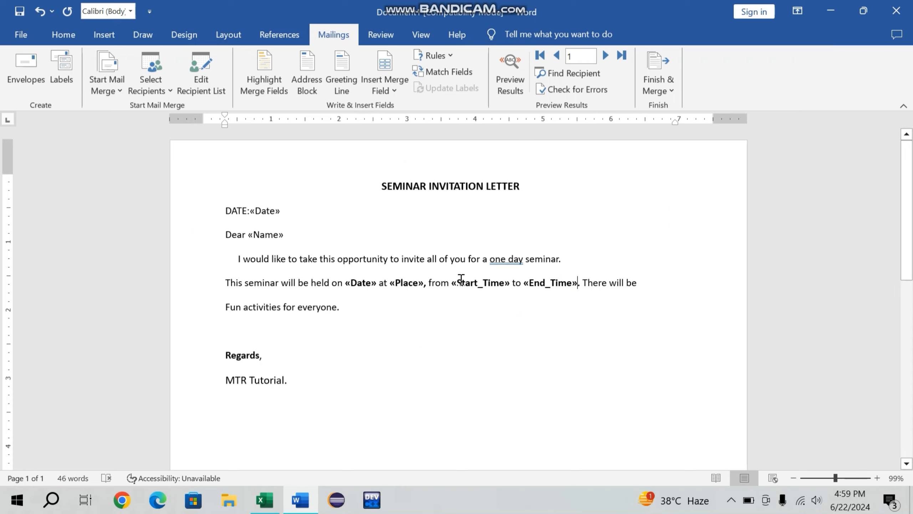
# Preview the merge results up to the second record and merge all records into a new document of individual letters.
pyautogui.click(513, 78)
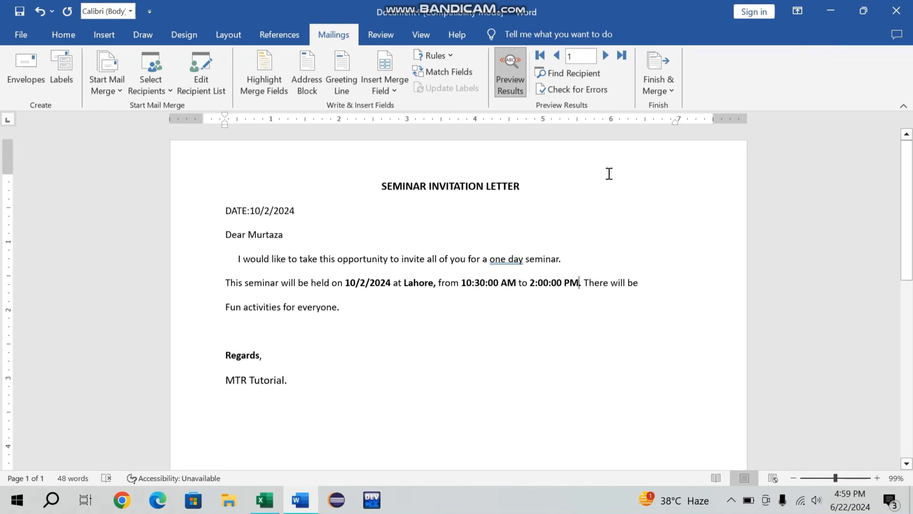
pyautogui.click(605, 54)
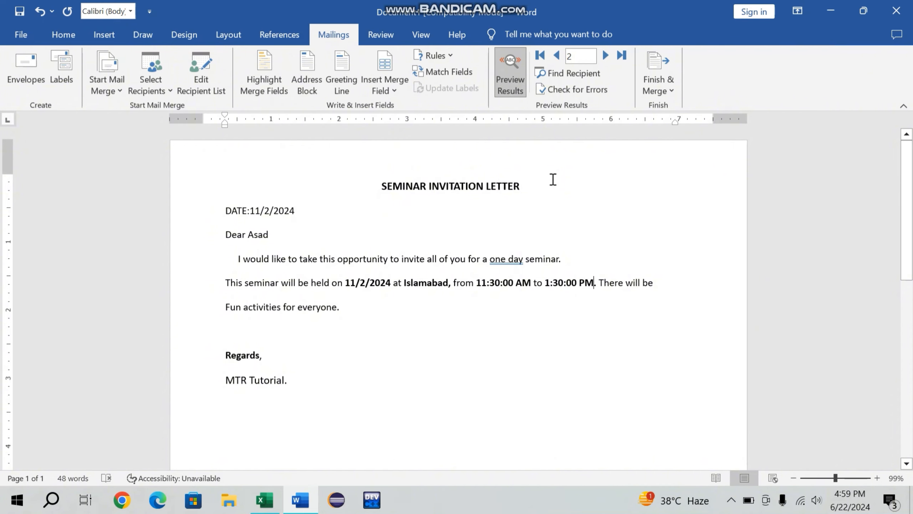
pyautogui.click(661, 88)
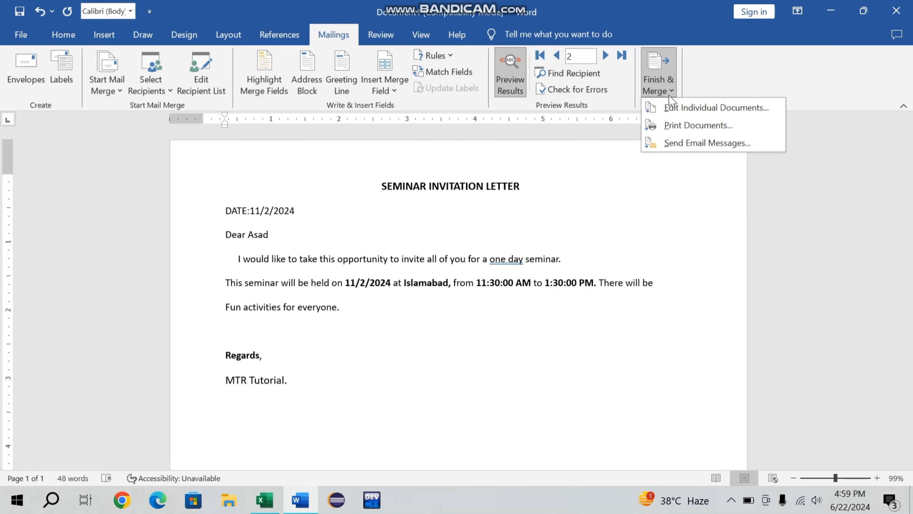
pyautogui.click(703, 116)
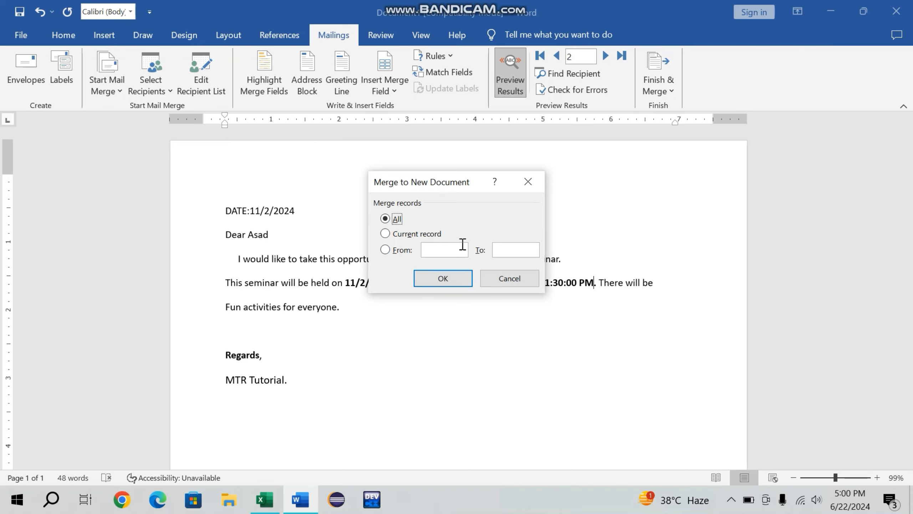
pyautogui.click(448, 281)
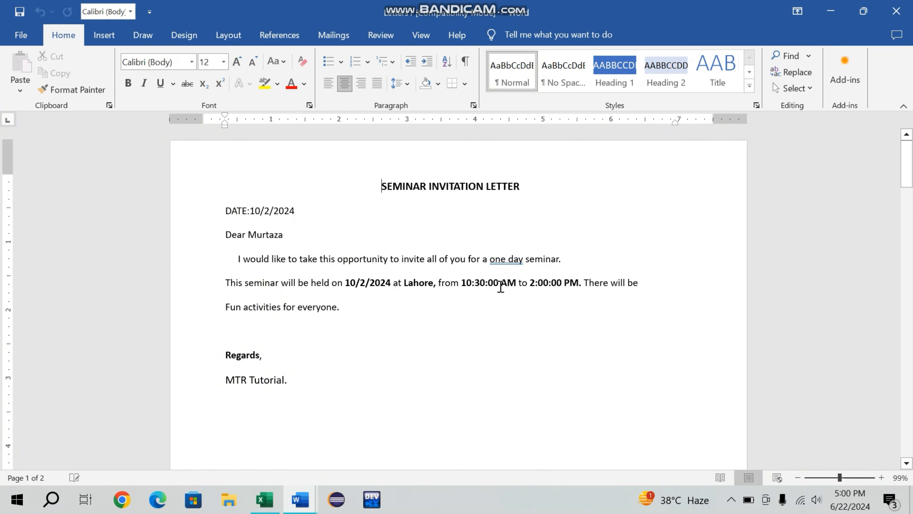
# Look through the merged invitation letters and check each recipient's name, date, place and times.
pyautogui.scroll(-15, 511, 289)
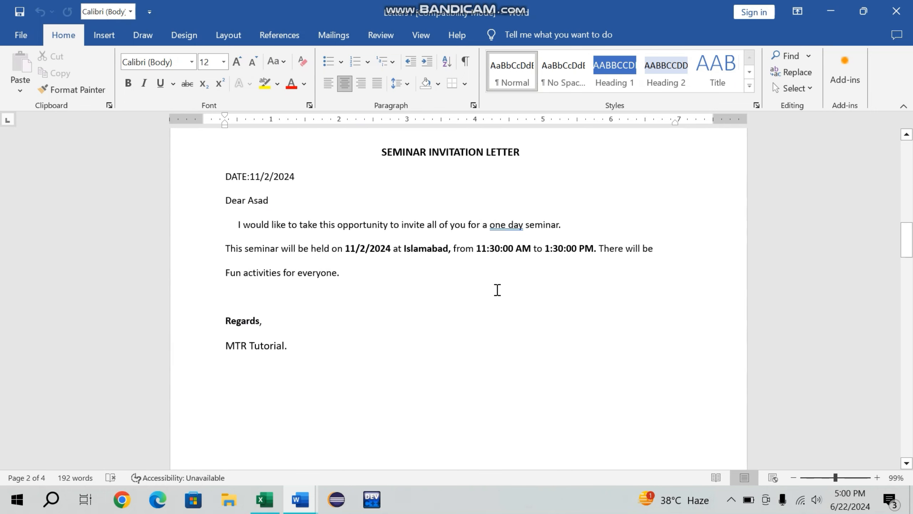
pyautogui.scroll(-10, 410, 412)
pyautogui.scroll(-6, 410, 412)
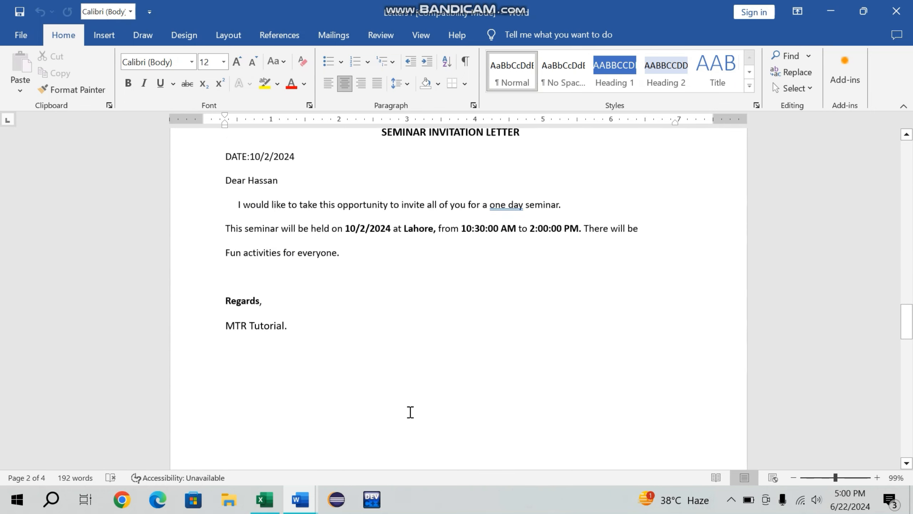
pyautogui.scroll(-20, 399, 289)
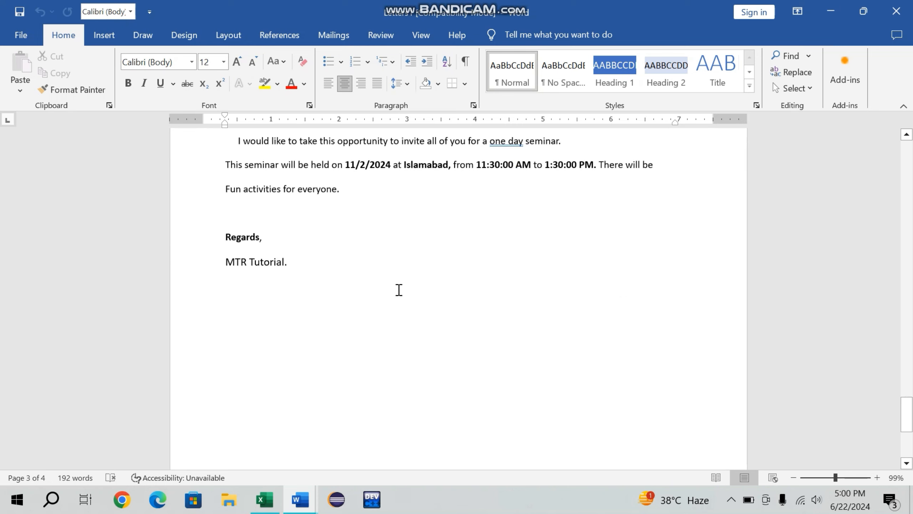
pyautogui.scroll(6, 399, 290)
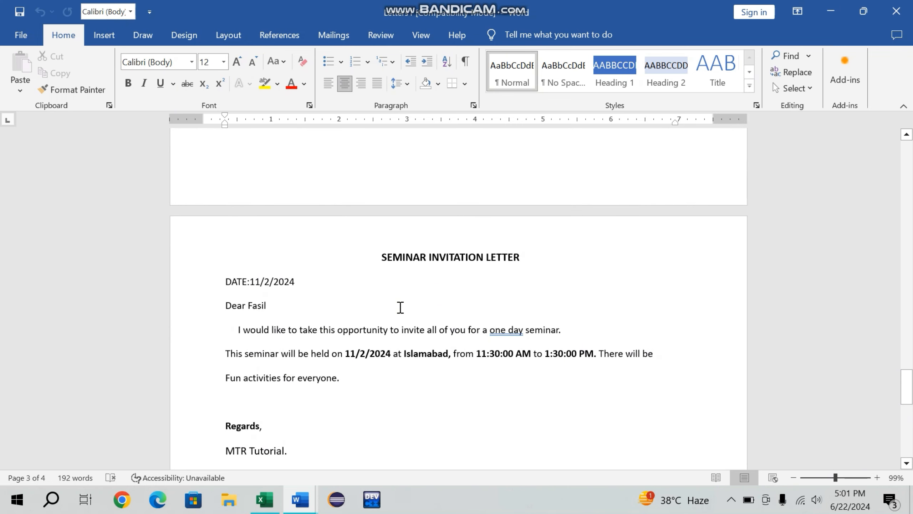
pyautogui.scroll(-12, 420, 302)
pyautogui.scroll(1, 420, 302)
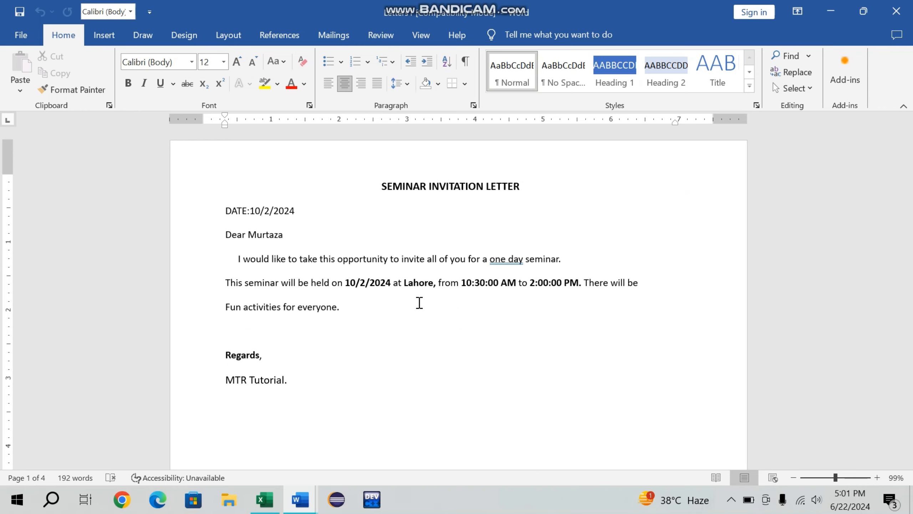
# Start a new recipient list and delete its Title, Address Line 2, ZIP Code and Home Phone columns.
pyautogui.click(334, 35)
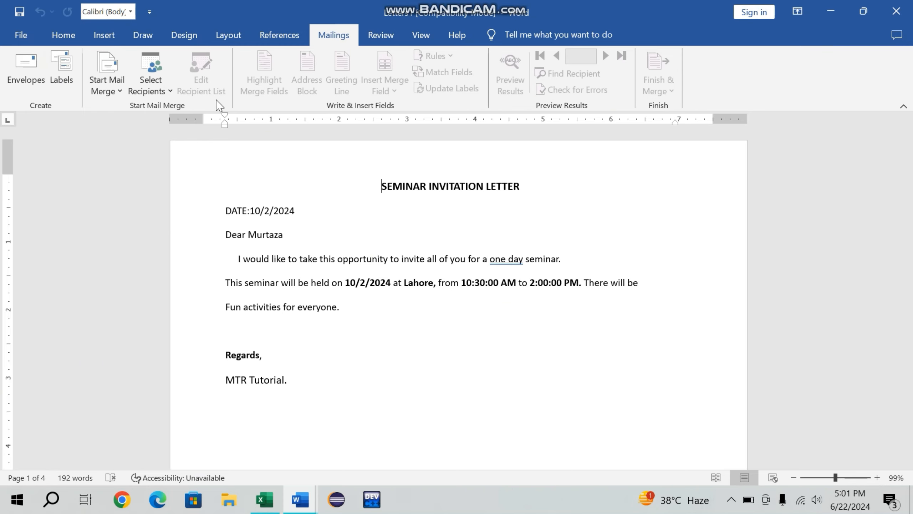
pyautogui.click(156, 80)
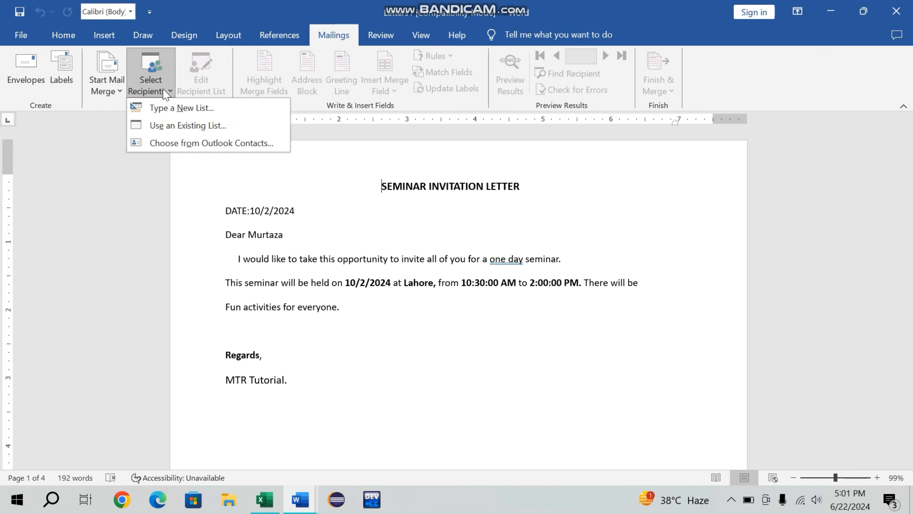
pyautogui.click(198, 117)
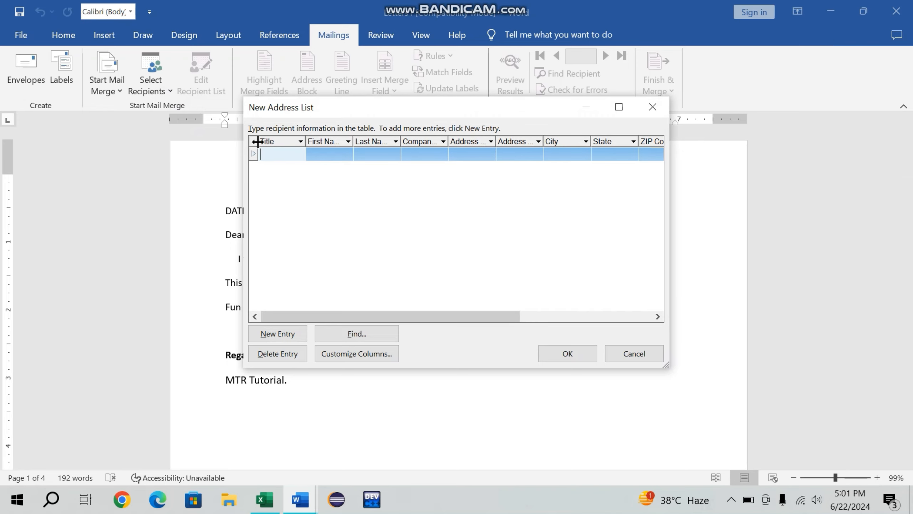
pyautogui.click(262, 154)
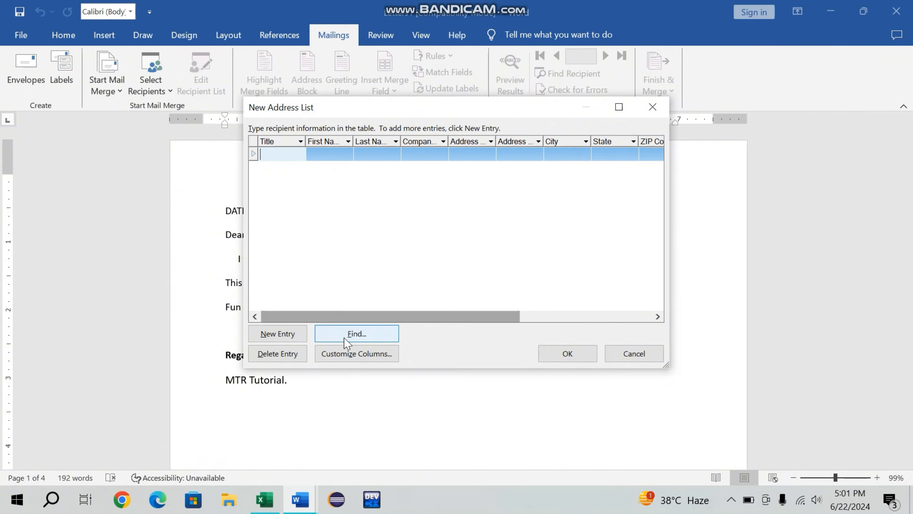
pyautogui.click(341, 354)
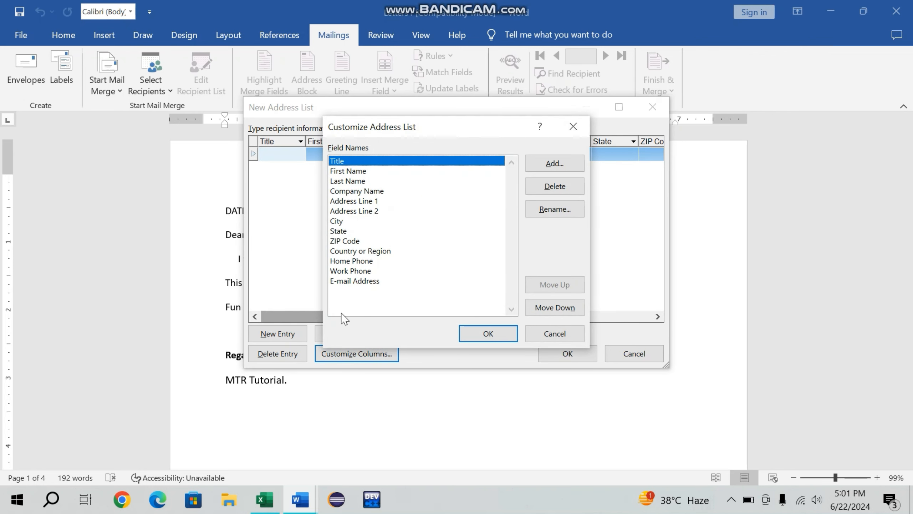
pyautogui.click(574, 194)
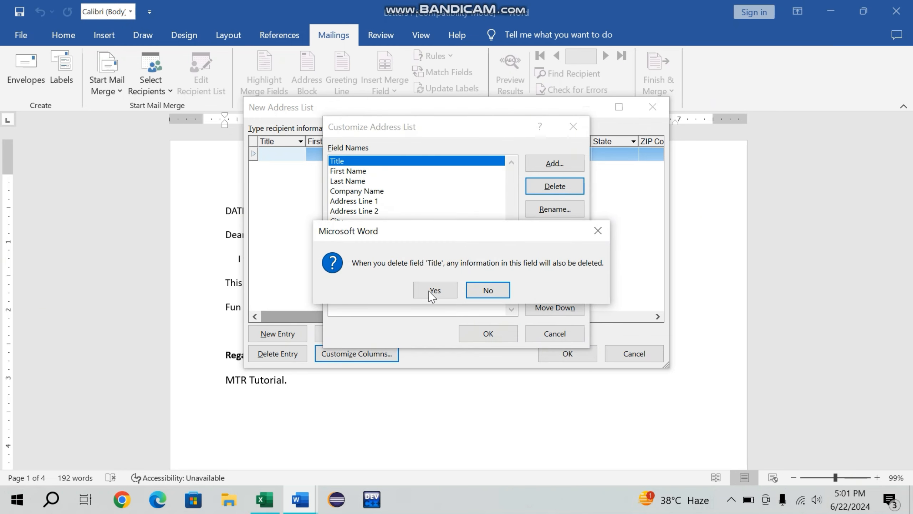
pyautogui.click(429, 301)
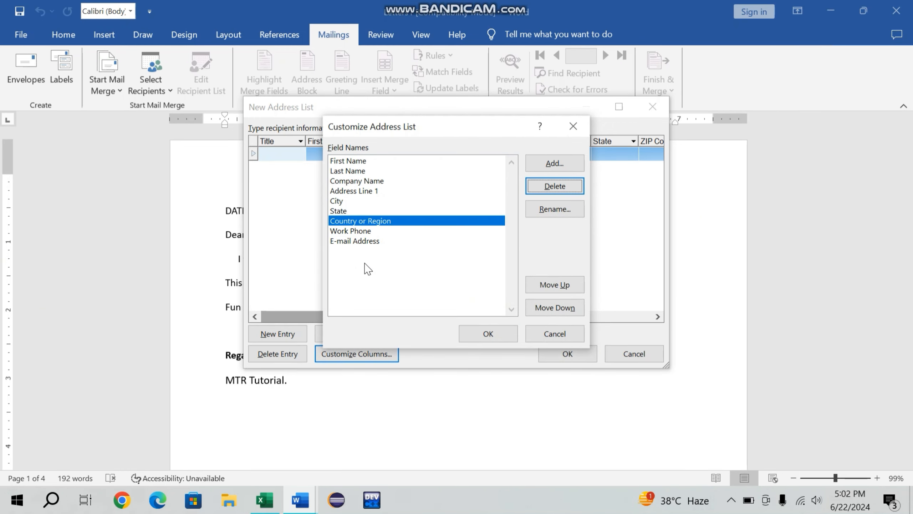
# Move the E-mail Address column above Work Phone and apply the customised column list.
pyautogui.click(354, 243)
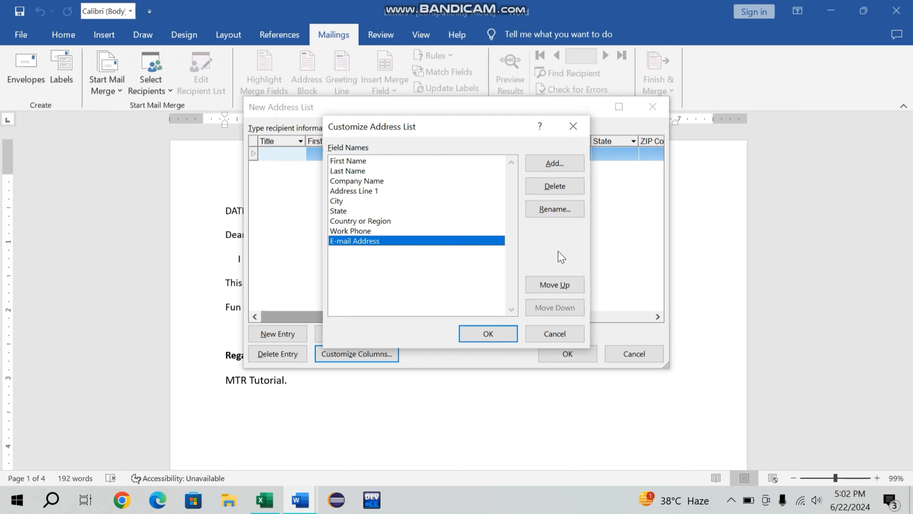
pyautogui.click(557, 290)
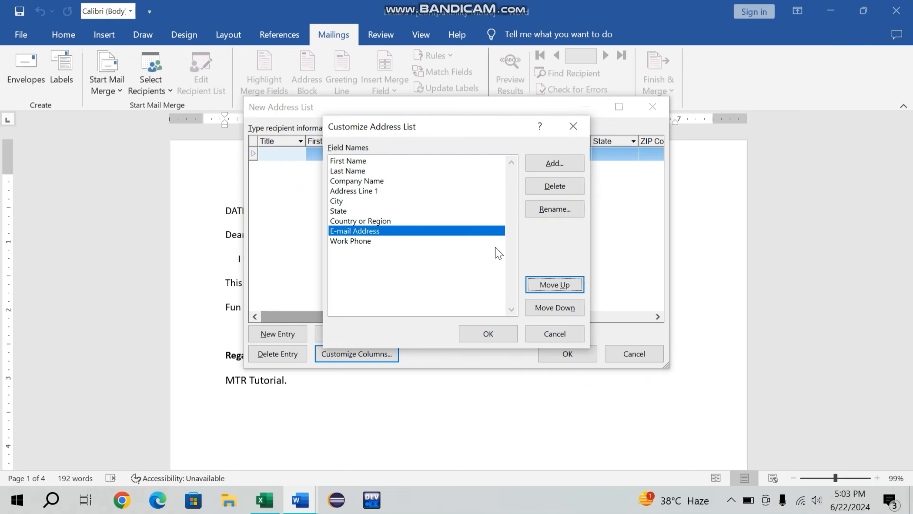
pyautogui.click(488, 335)
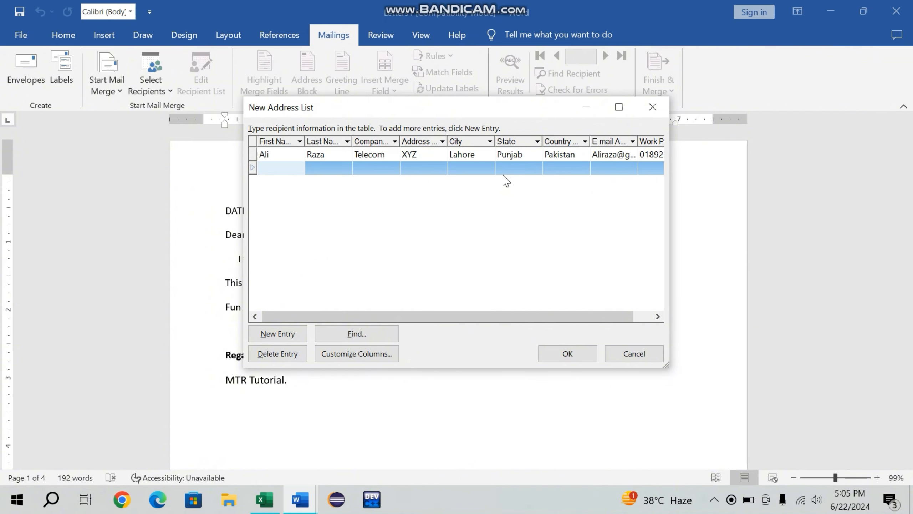
# Finish the address list and save it in the Documents folder as "new entry".
pyautogui.click(568, 354)
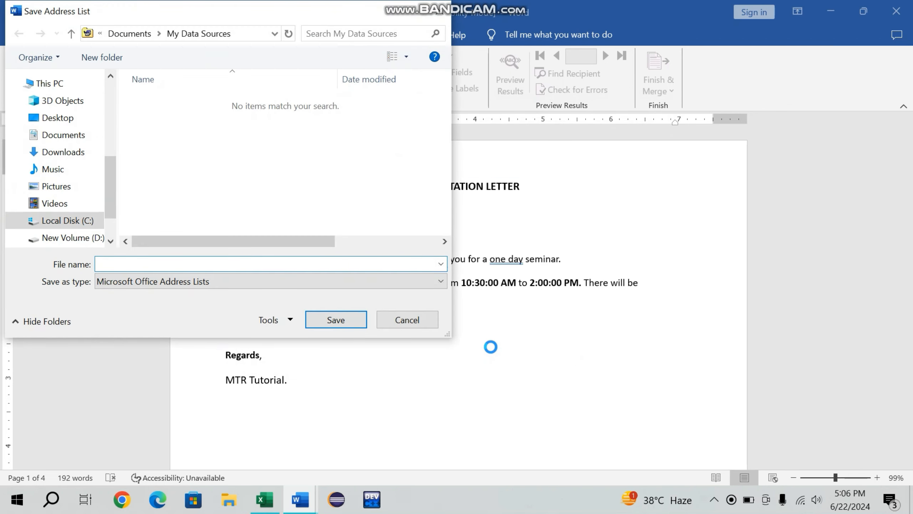
pyautogui.click(86, 139)
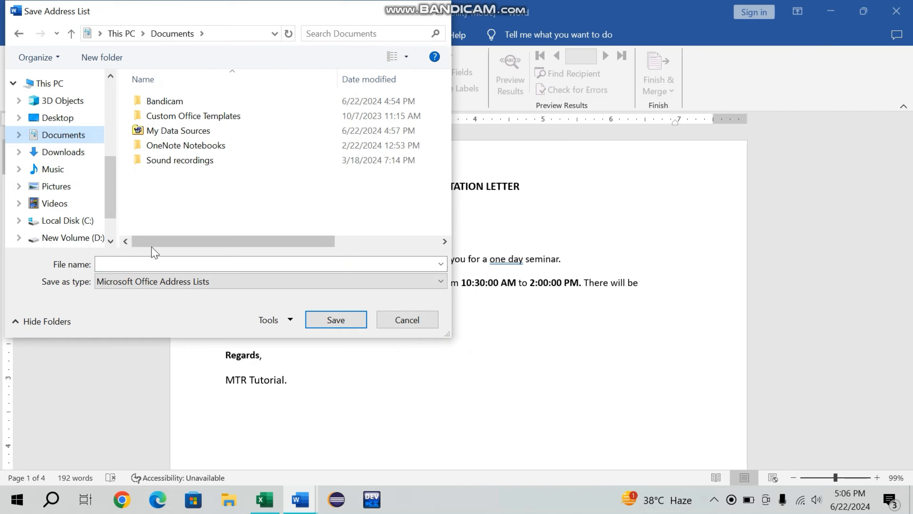
pyautogui.click(122, 265)
pyautogui.write('n')
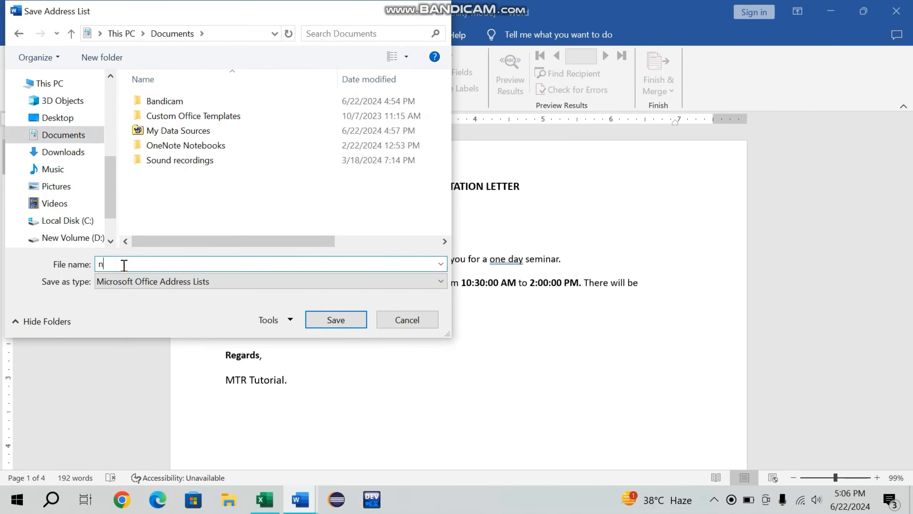
pyautogui.write('ew entry')
pyautogui.click(331, 323)
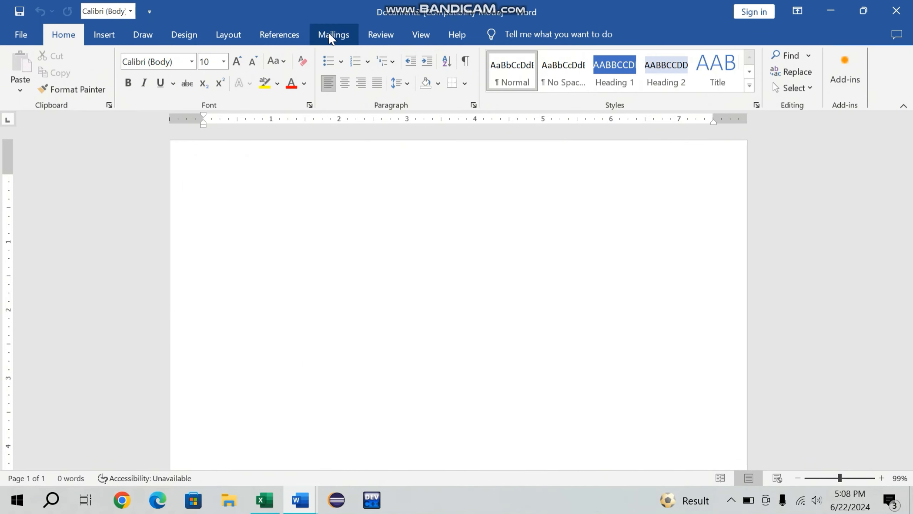
# Create an envelope with the recipient's delivery address and the MTR Tutorial return address, add it to the document and save the return address as default.
pyautogui.click(330, 35)
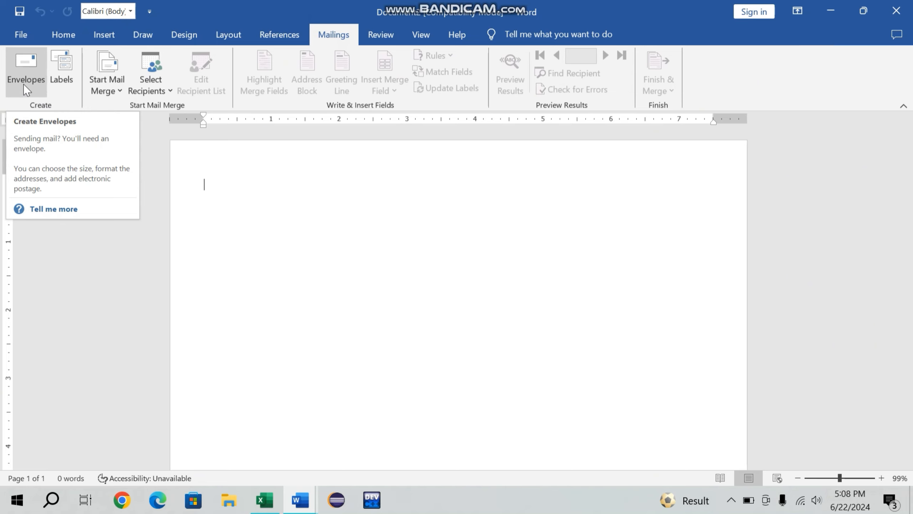
pyautogui.click(23, 75)
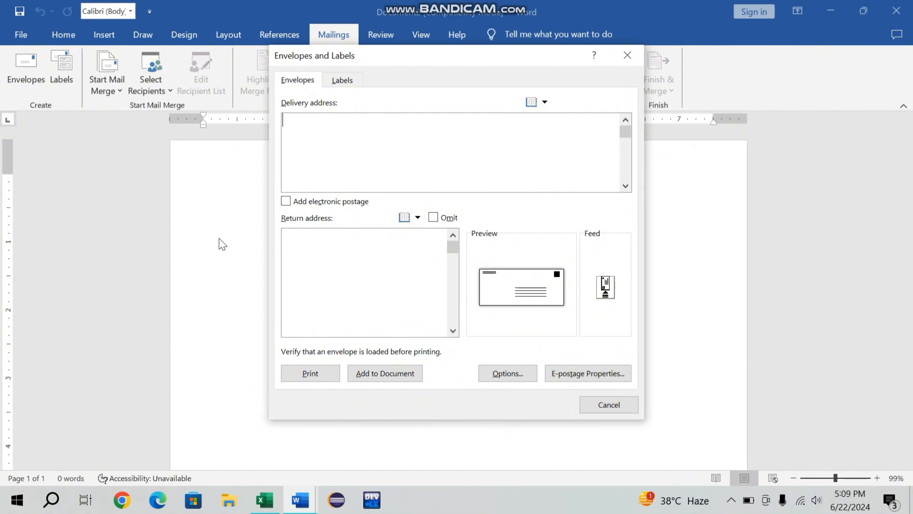
pyautogui.write('To,')
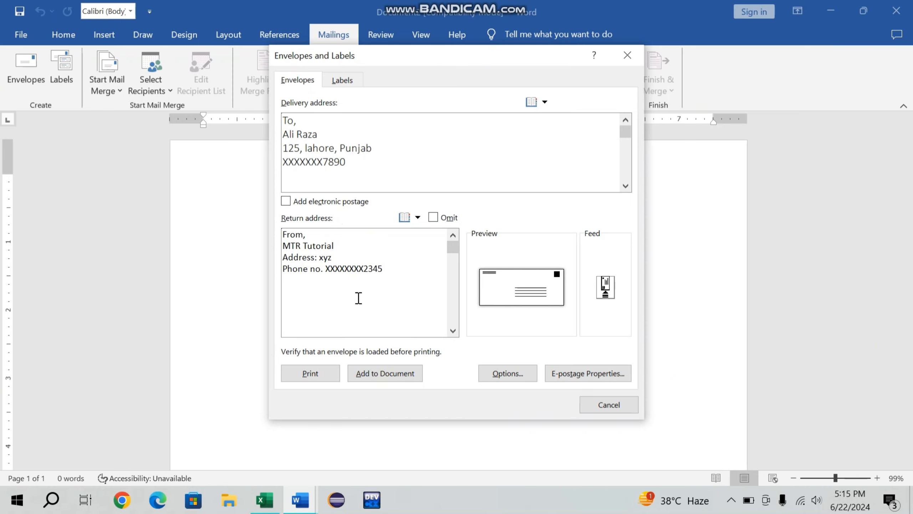
pyautogui.click(380, 374)
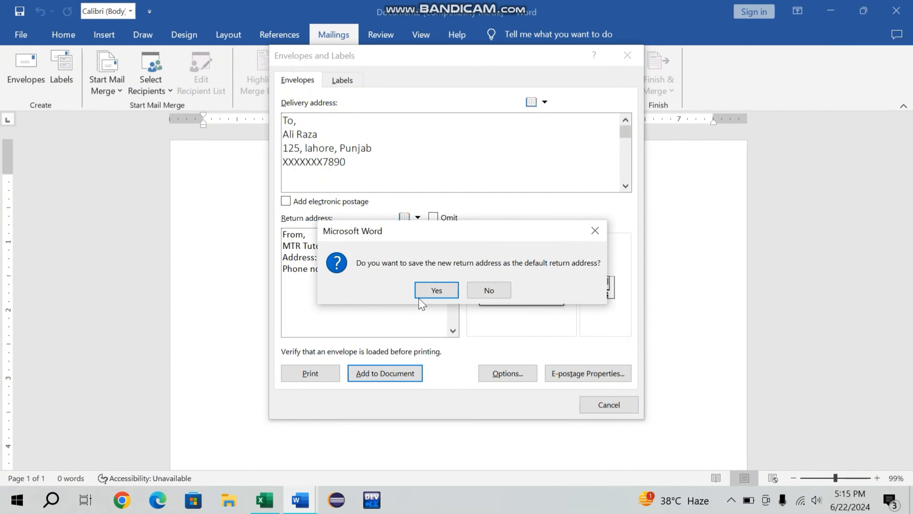
pyautogui.click(431, 285)
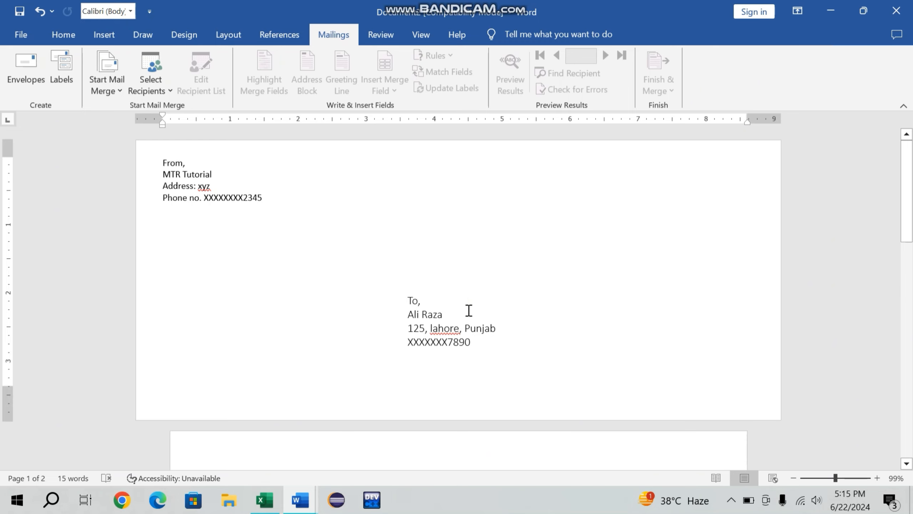
# Clear the envelope's delivery address, update the envelope in the document and place the cursor in the empty delivery address frame.
pyautogui.scroll(-4, 468, 310)
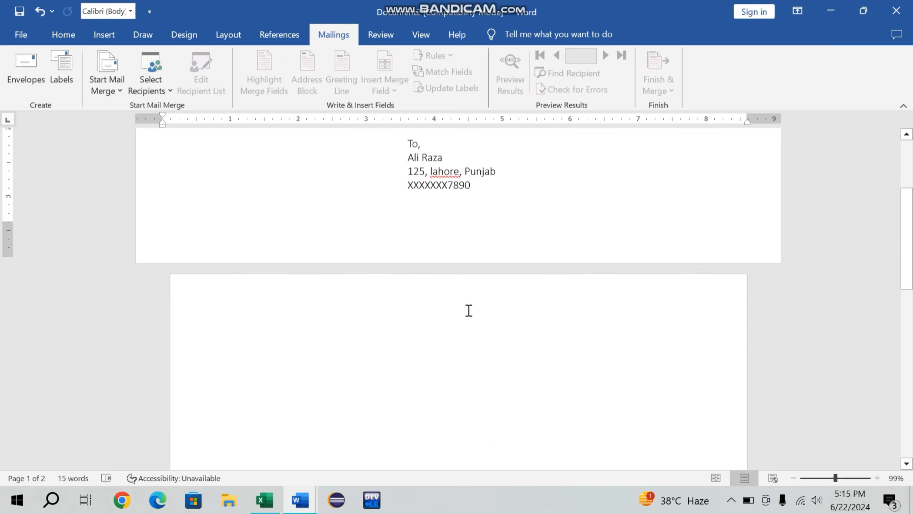
pyautogui.scroll(3, 468, 310)
pyautogui.scroll(-5, 469, 310)
pyautogui.scroll(5, 469, 310)
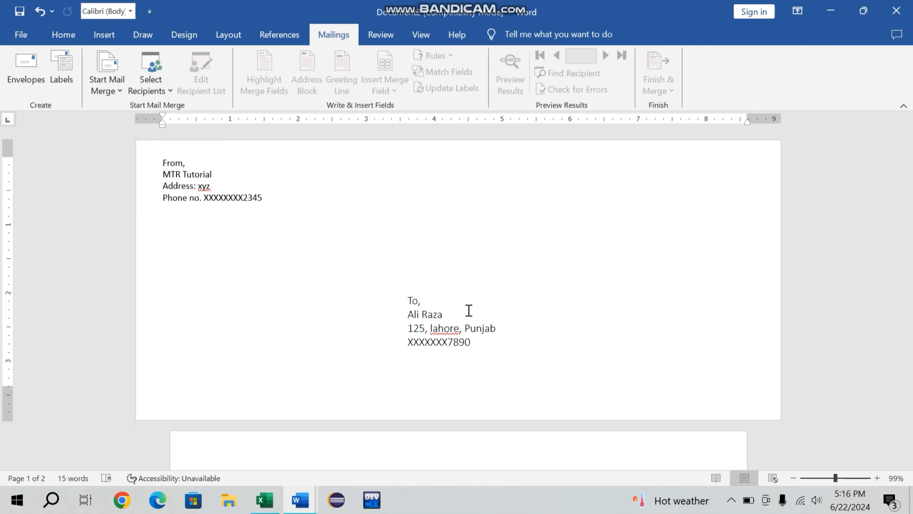
pyautogui.scroll(-6, 469, 310)
pyautogui.click(363, 281)
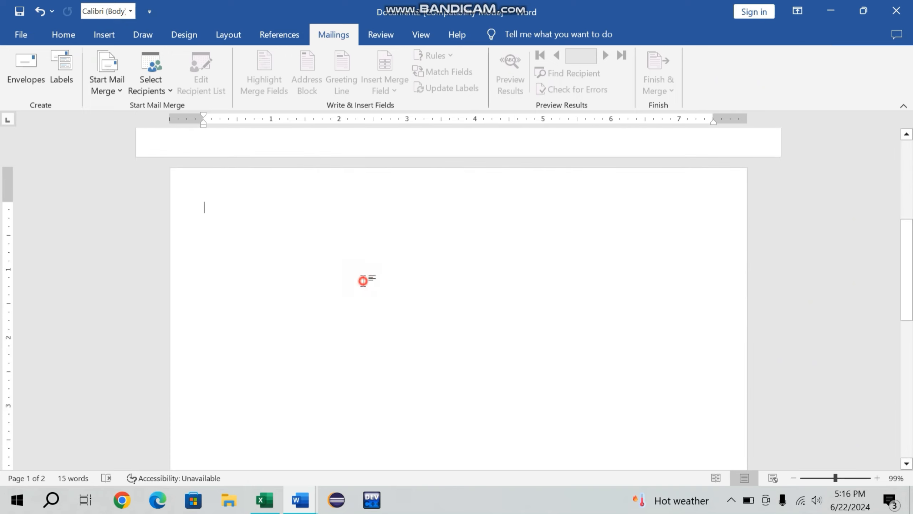
pyautogui.click(33, 63)
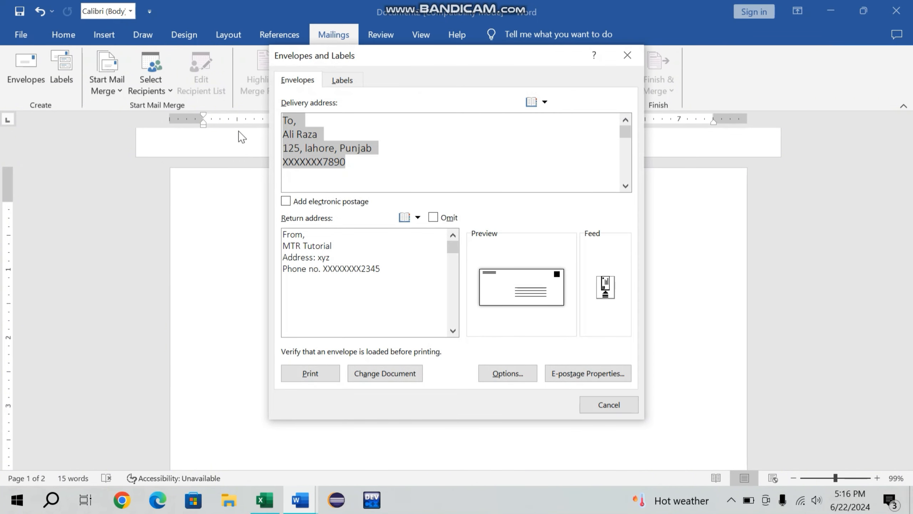
pyautogui.press('Delete')
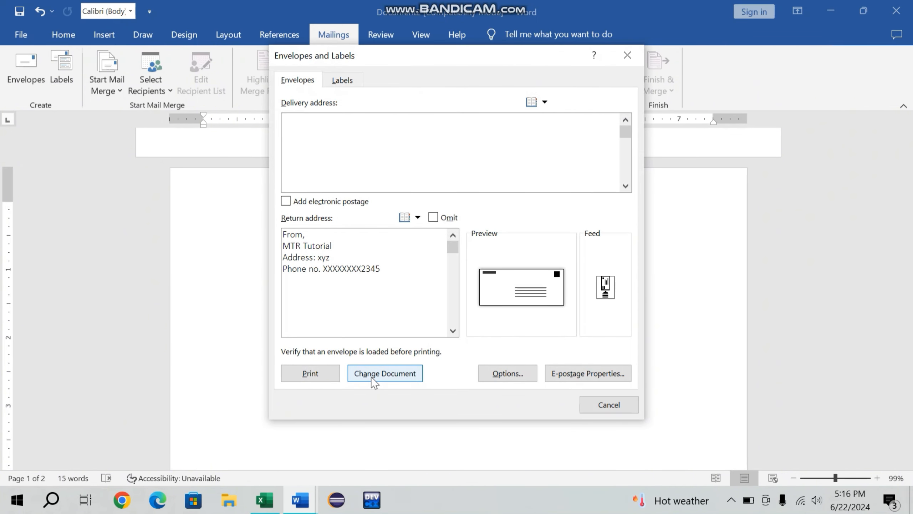
pyautogui.click(397, 374)
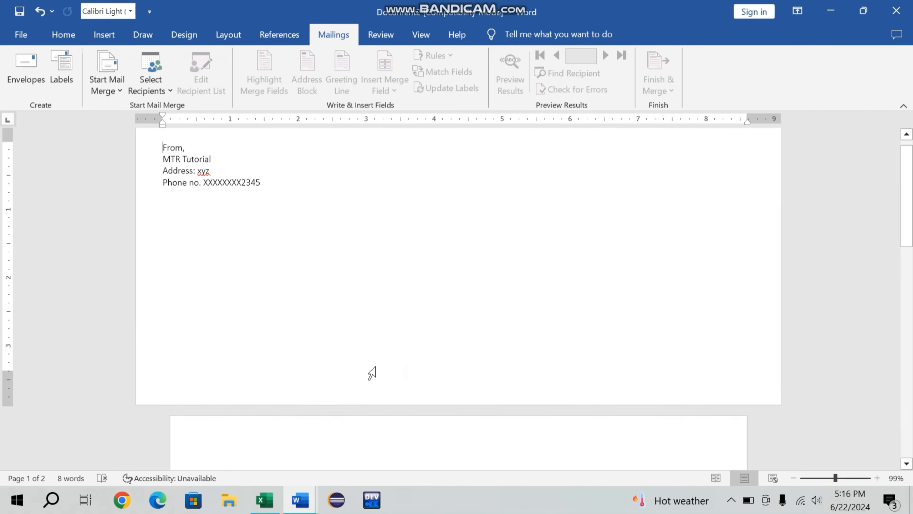
pyautogui.scroll(1, 304, 336)
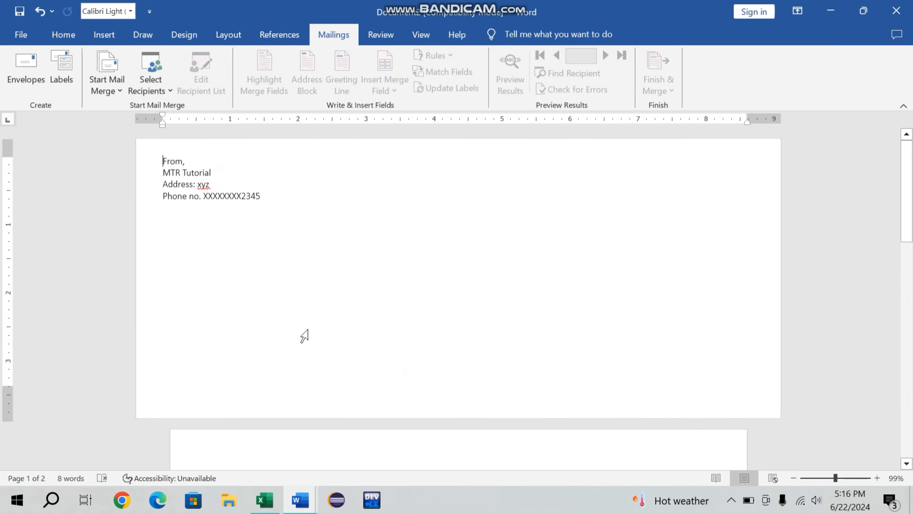
pyautogui.click(478, 335)
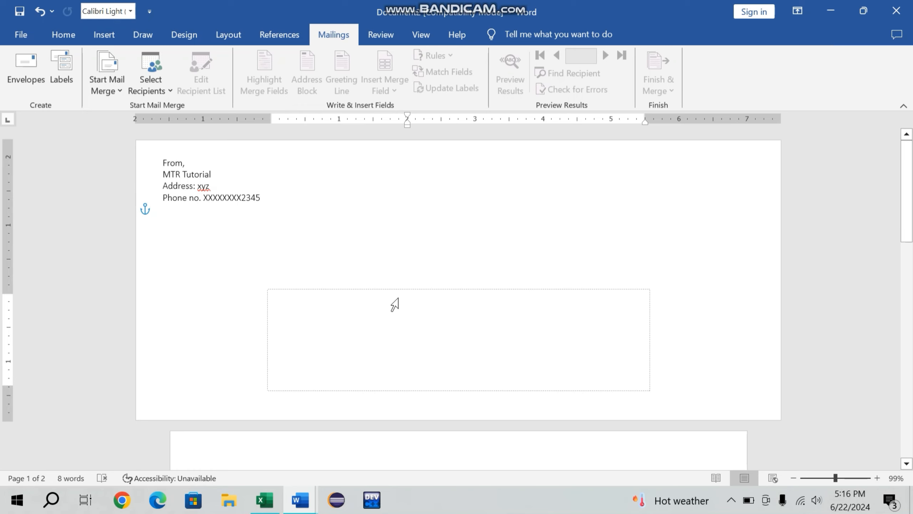
# Start the Step-by-Step Mail Merge Wizard for letters, using the current document, and advance to recipient selection.
pyautogui.click(118, 78)
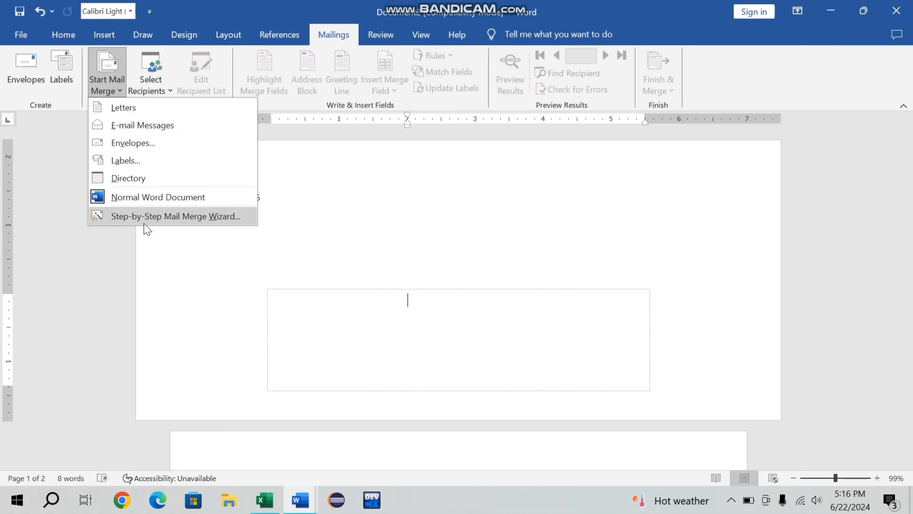
pyautogui.click(200, 216)
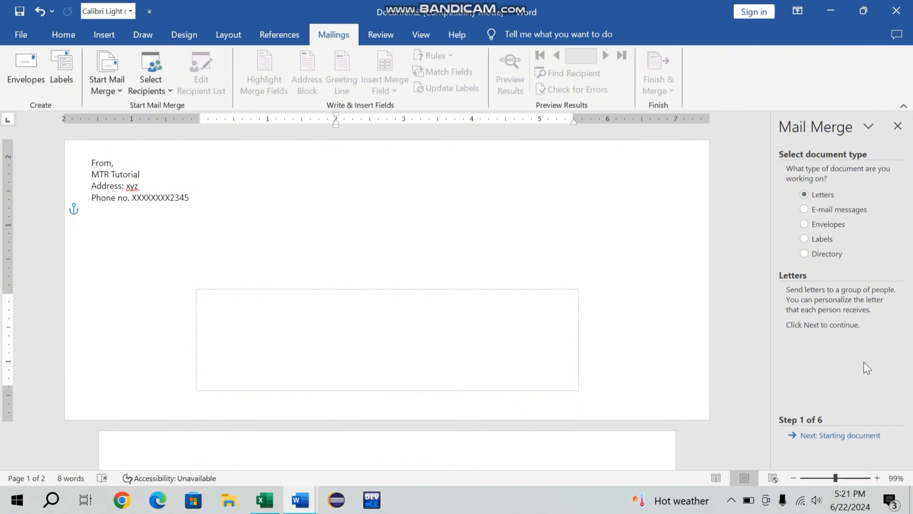
pyautogui.click(816, 438)
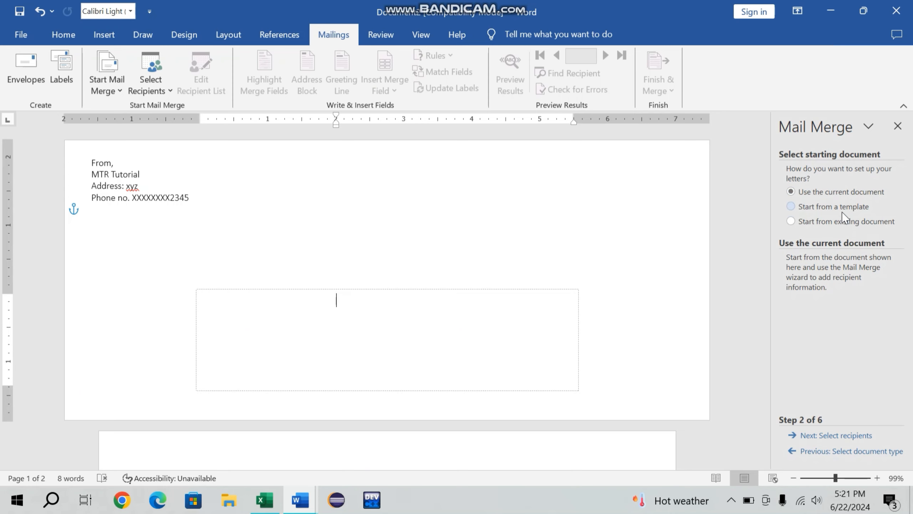
pyautogui.click(826, 435)
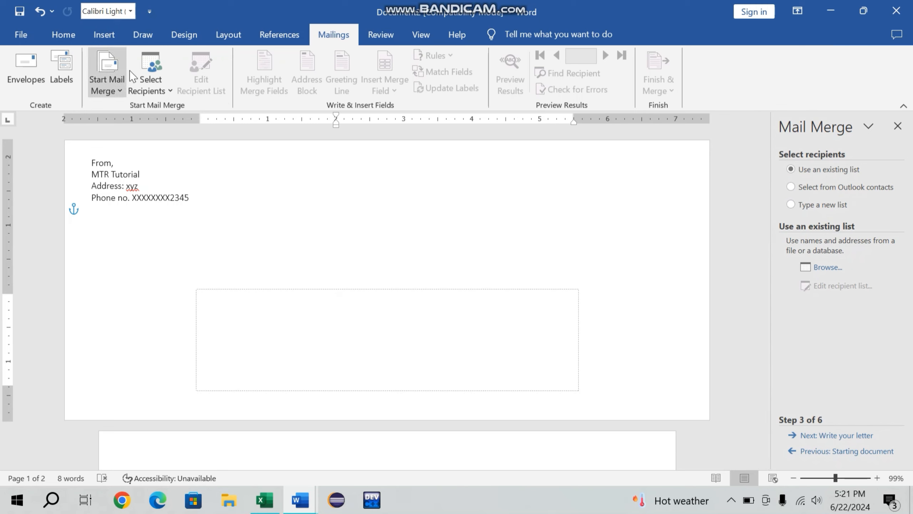
# Open the existing "new entry" list from the Documents folder as the mail merge data source.
pyautogui.click(164, 77)
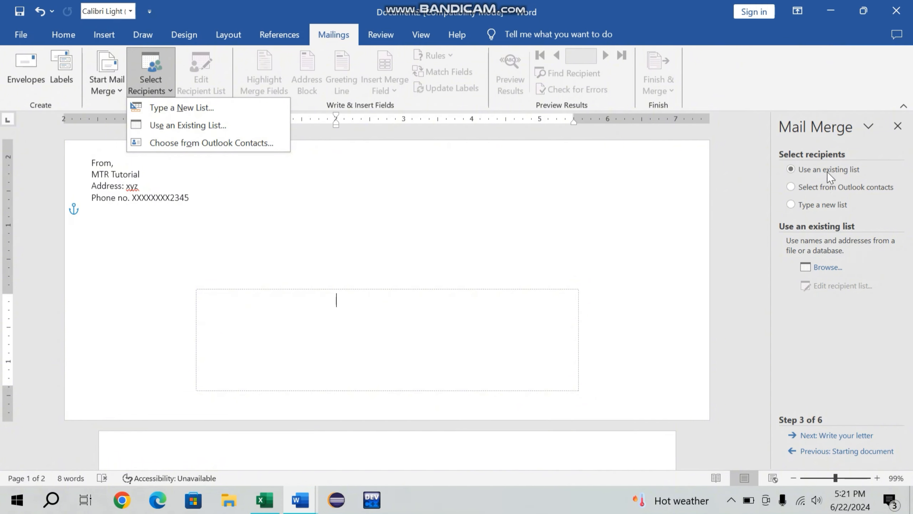
pyautogui.click(836, 438)
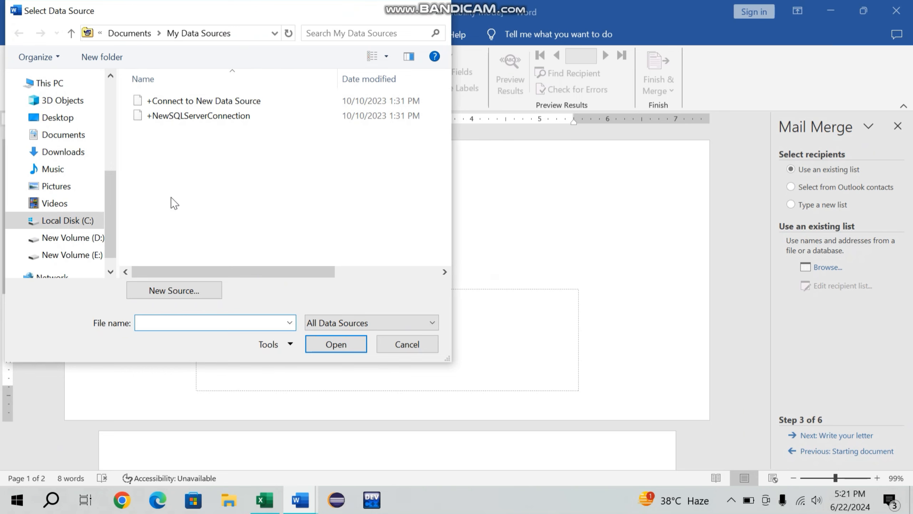
pyautogui.click(85, 130)
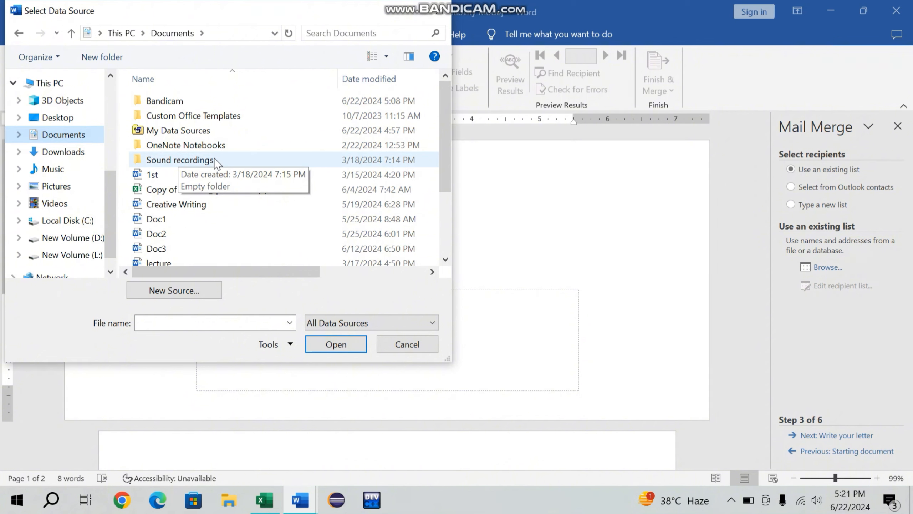
pyautogui.scroll(-2, 215, 163)
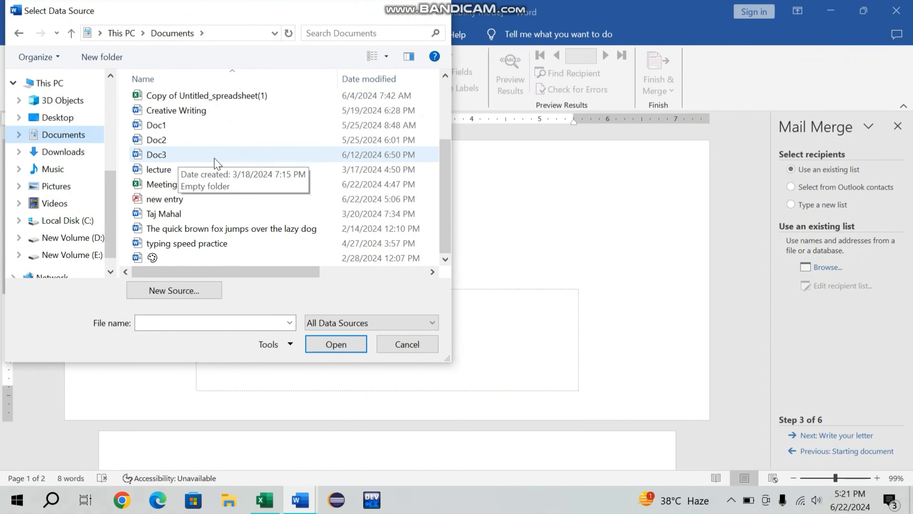
pyautogui.click(174, 201)
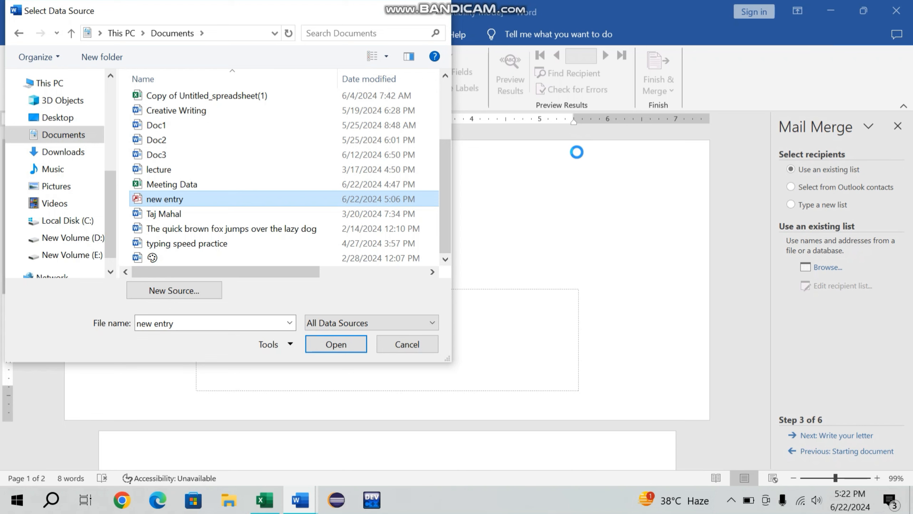
pyautogui.click(336, 344)
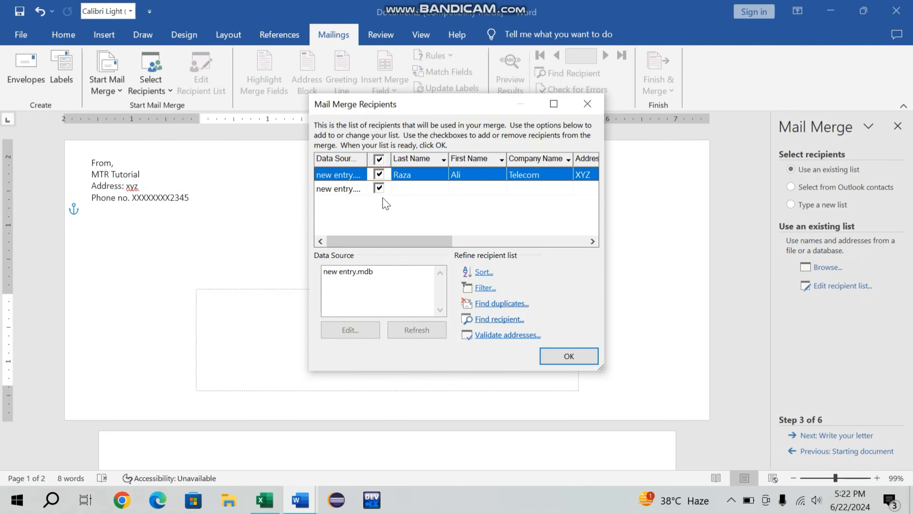
# Accept the "new entry" recipients with both records included, and recheck the recipient list.
pyautogui.click(379, 184)
pyautogui.click(379, 187)
pyautogui.click(565, 358)
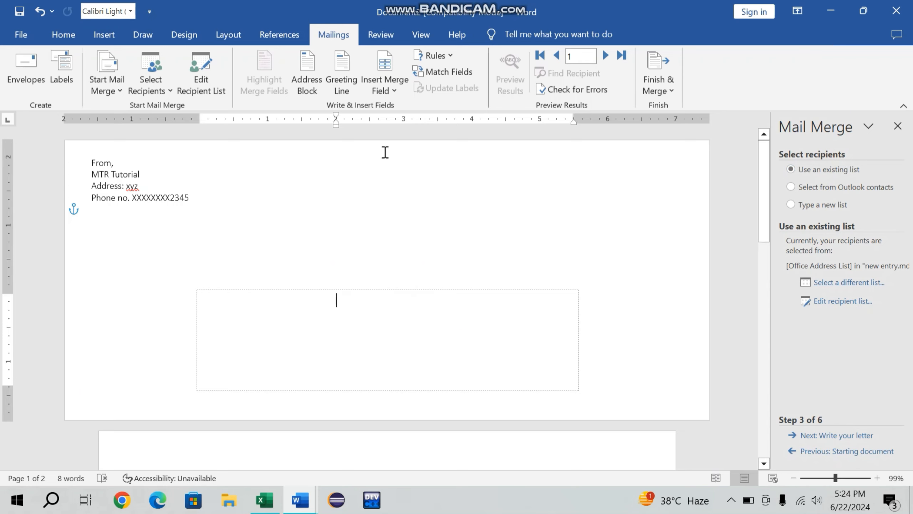
pyautogui.click(213, 88)
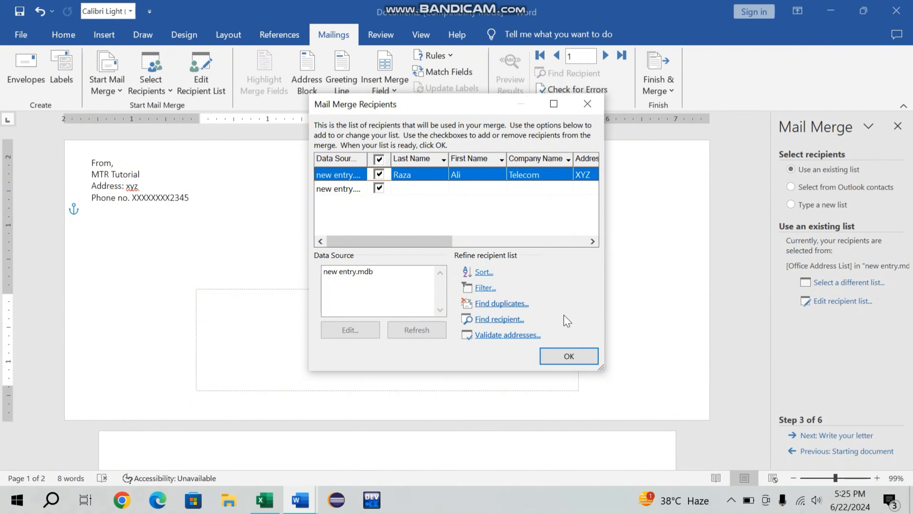
pyautogui.click(568, 354)
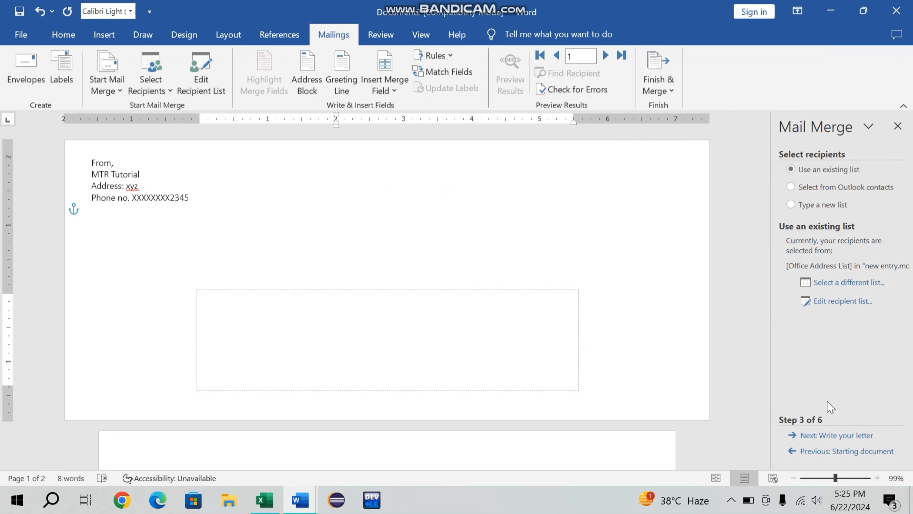
# Advance to writing the letter and insert all merge fields, from First_Name to Work_Phone, on separate lines in the envelope's delivery address frame.
pyautogui.click(839, 435)
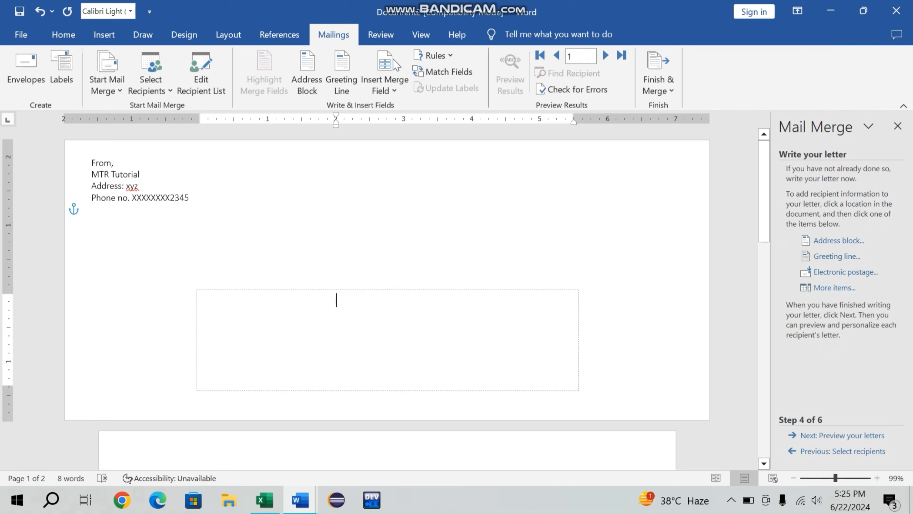
pyautogui.click(380, 86)
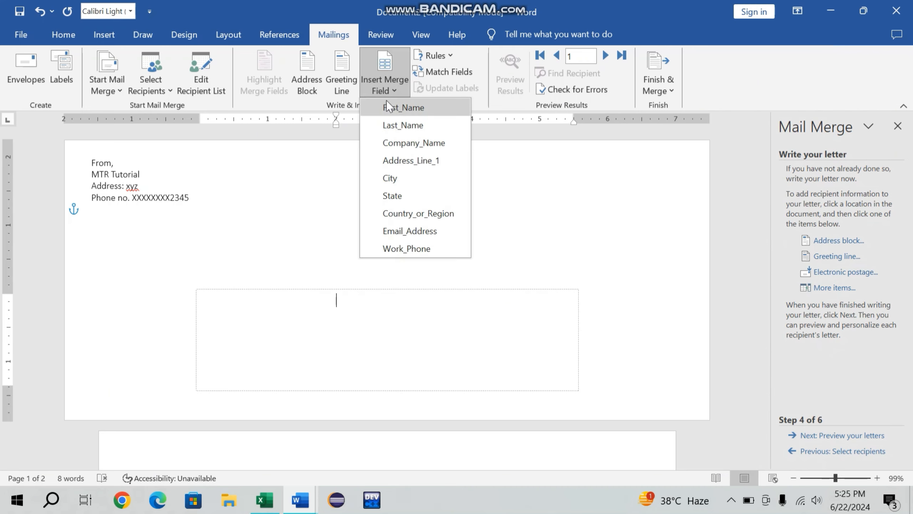
pyautogui.click(395, 112)
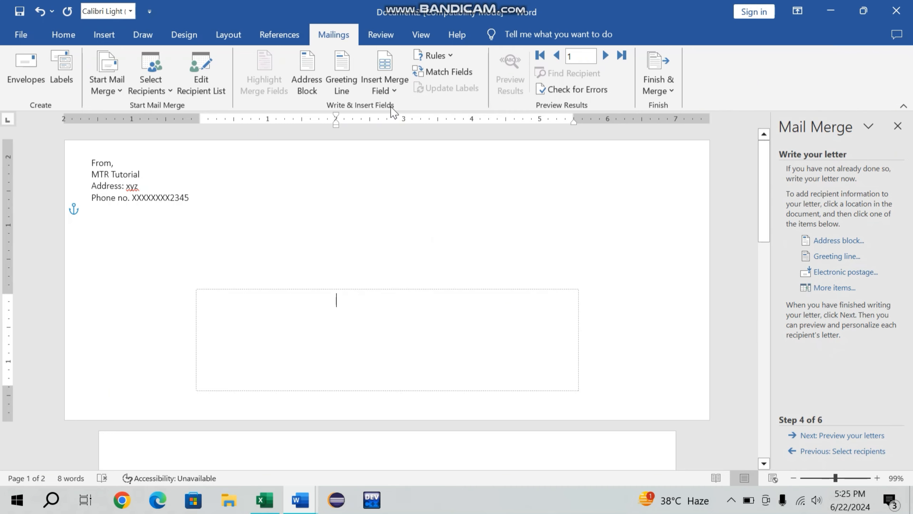
pyautogui.click(388, 88)
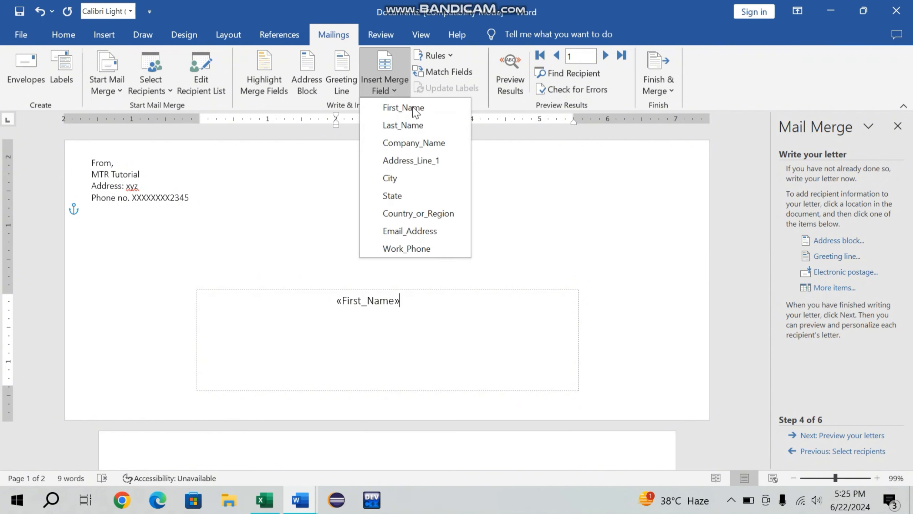
pyautogui.click(418, 125)
pyautogui.click(395, 79)
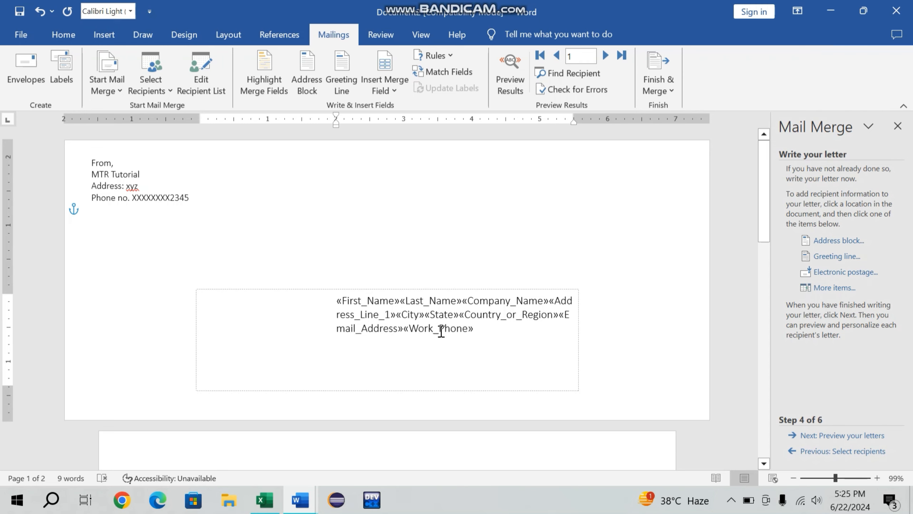
pyautogui.click(403, 300)
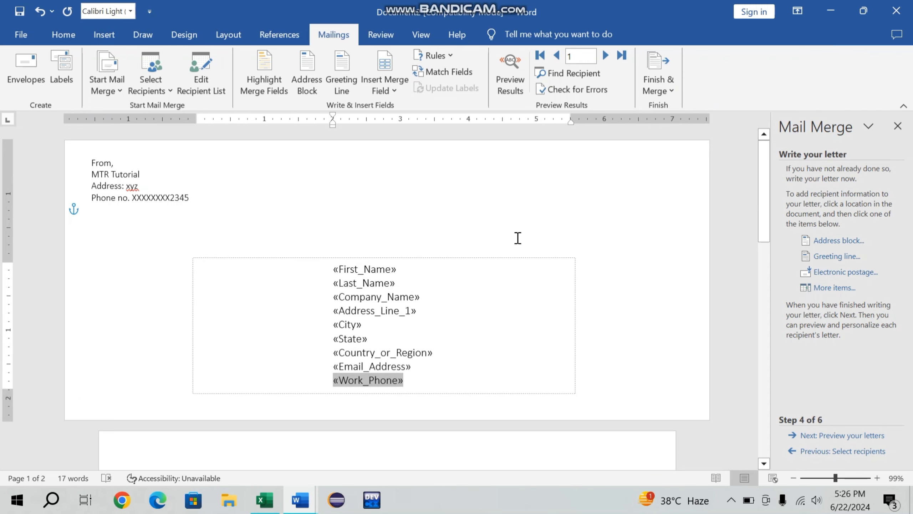
pyautogui.click(404, 313)
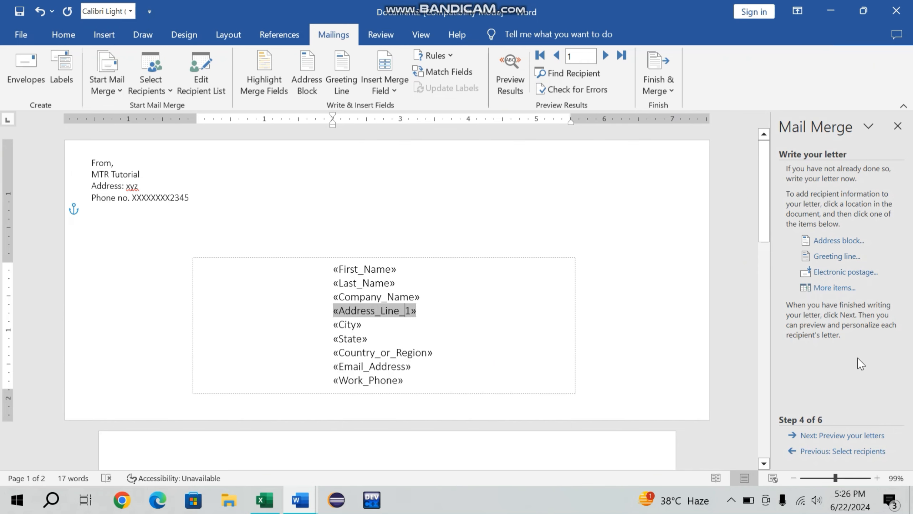
# Preview the merged envelope, advance to the wizard's final stage and close the Mail Merge wizard.
pyautogui.click(838, 437)
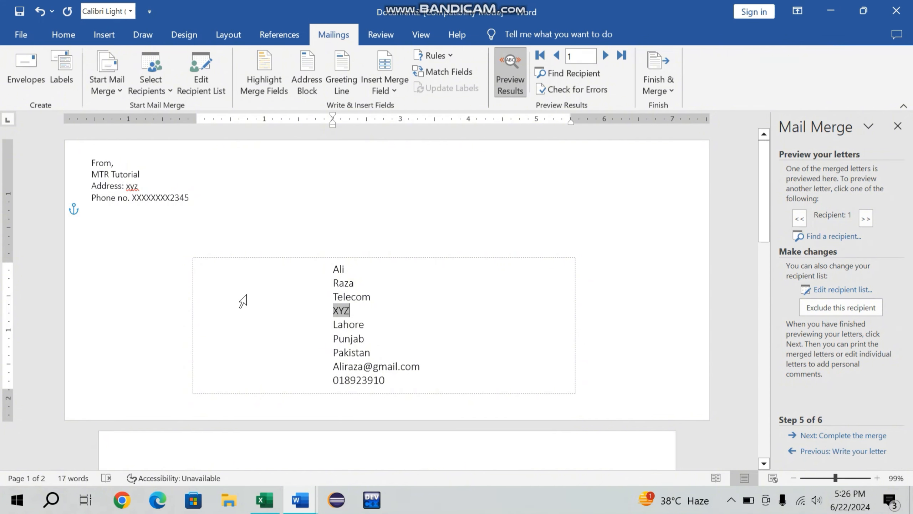
pyautogui.click(850, 436)
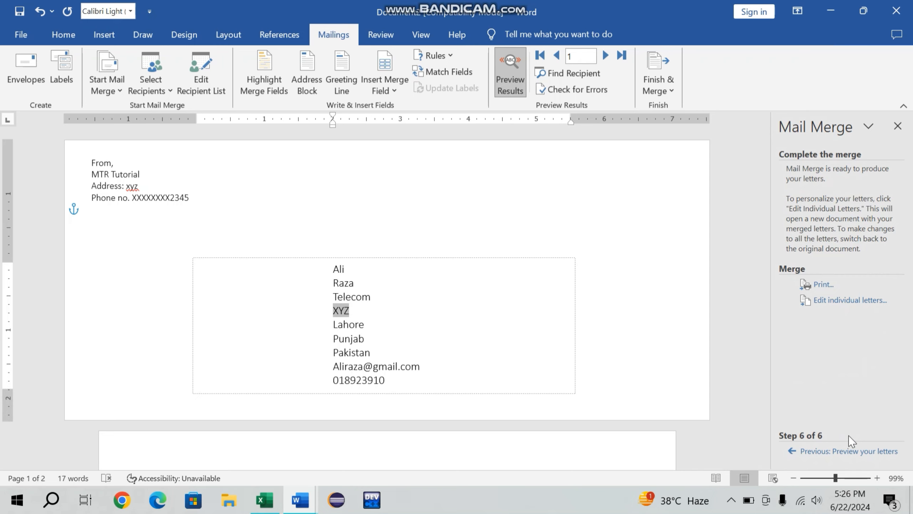
pyautogui.click(898, 126)
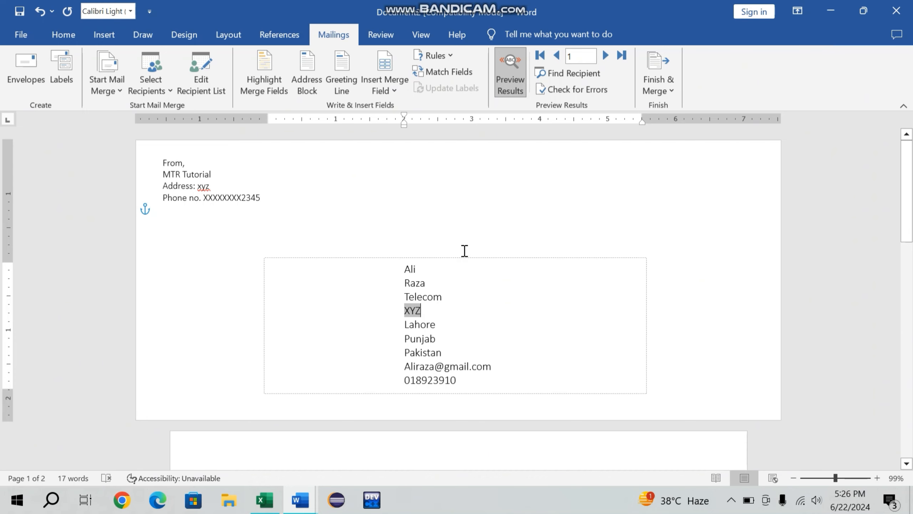
# Replace the label address with the MTR Tutorial name and e-mail, and create a new document with a full page of the same label.
pyautogui.scroll(-8, 465, 251)
pyautogui.scroll(8, 464, 250)
pyautogui.click(459, 295)
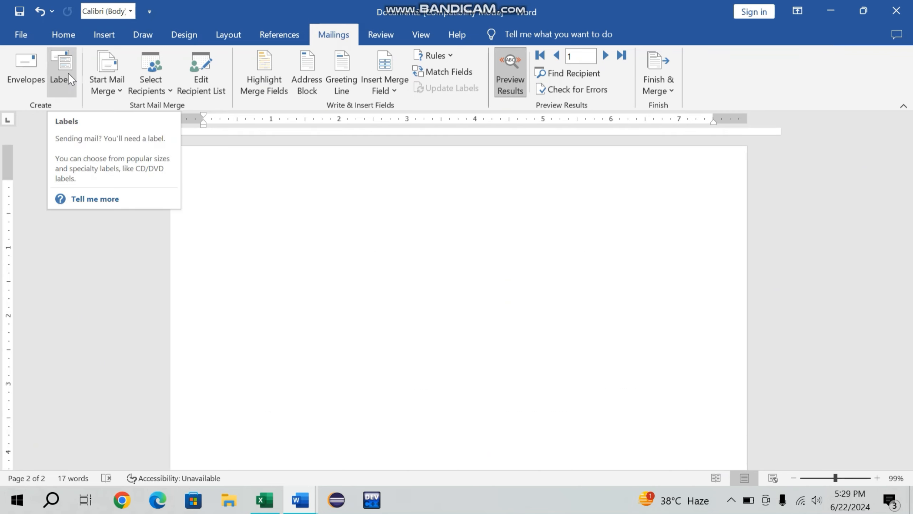
pyautogui.click(68, 73)
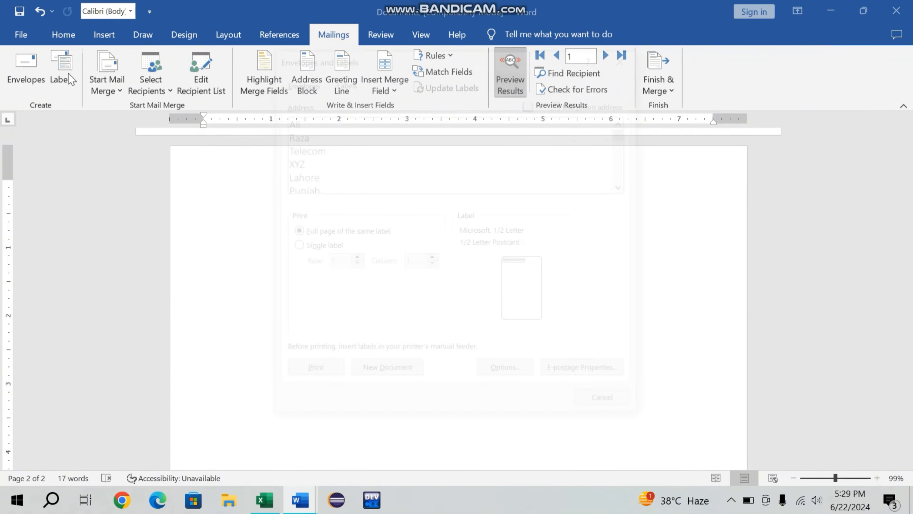
pyautogui.press('Delete')
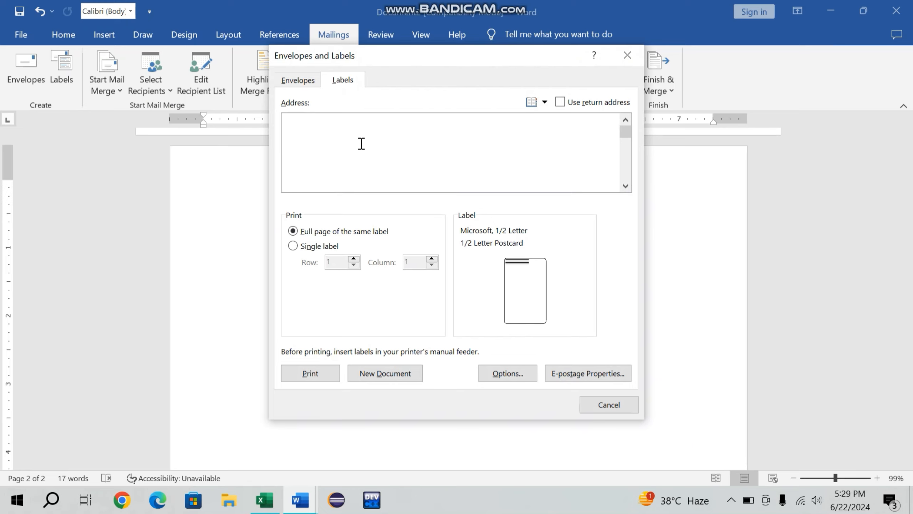
pyautogui.hotkey('ctrl', 'v')
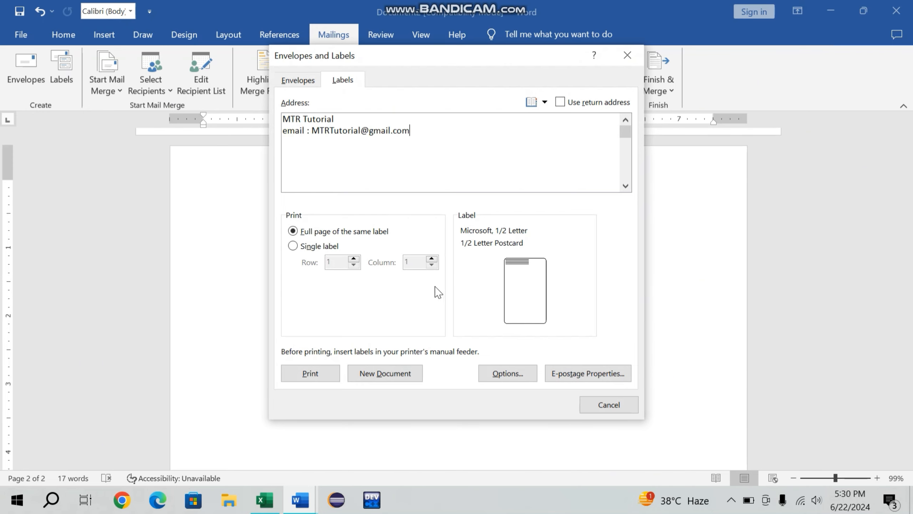
pyautogui.click(379, 374)
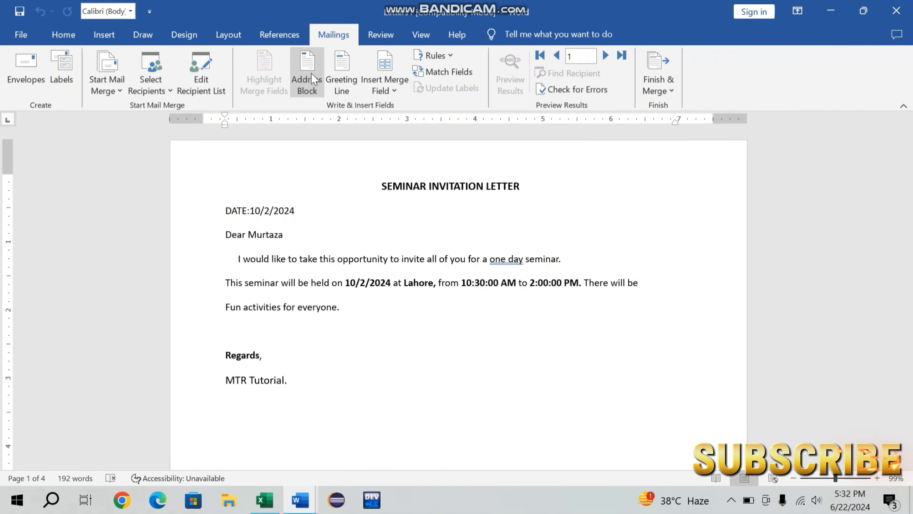
# Check the address block options, and try inserting and previewing a "Dear" greeting line below the seminar letter's closing.
pyautogui.click(311, 73)
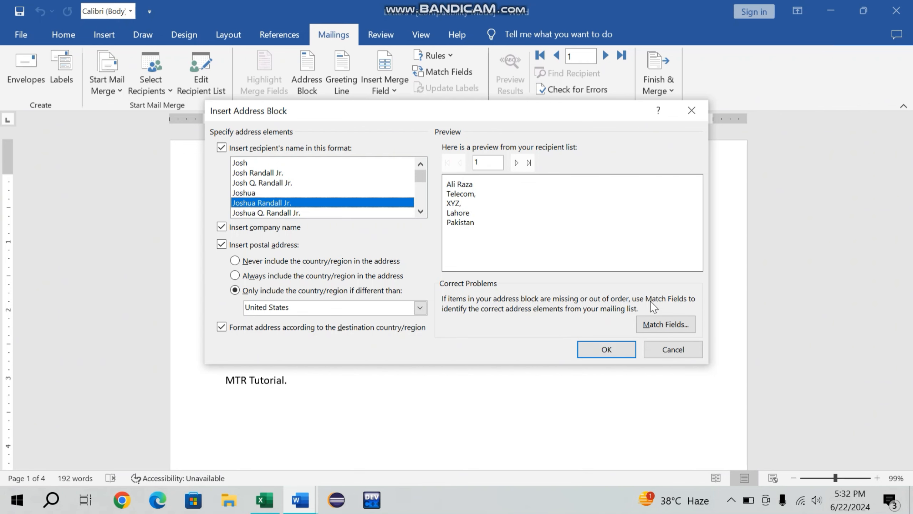
pyautogui.click(671, 351)
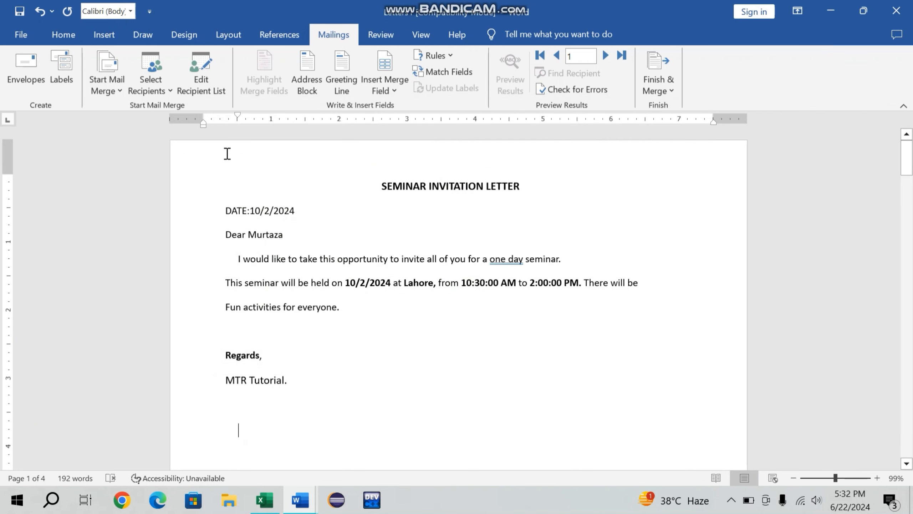
pyautogui.click(342, 76)
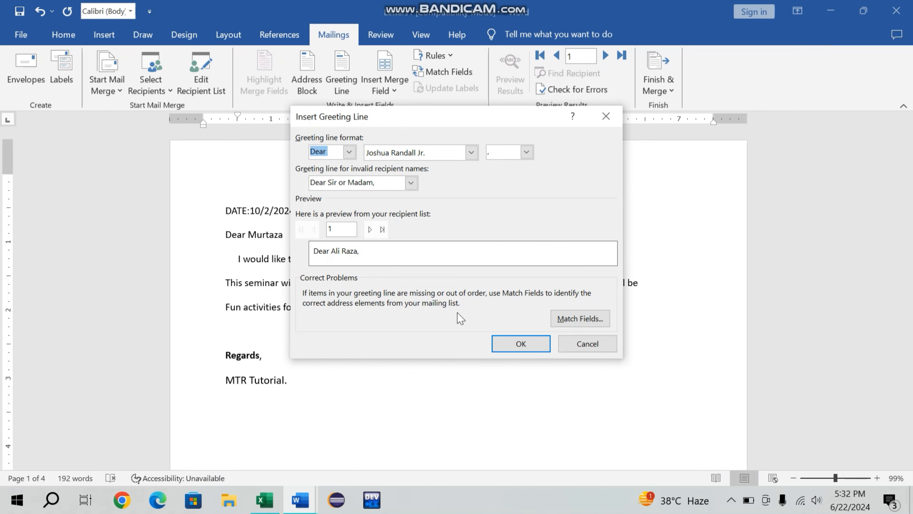
pyautogui.click(520, 343)
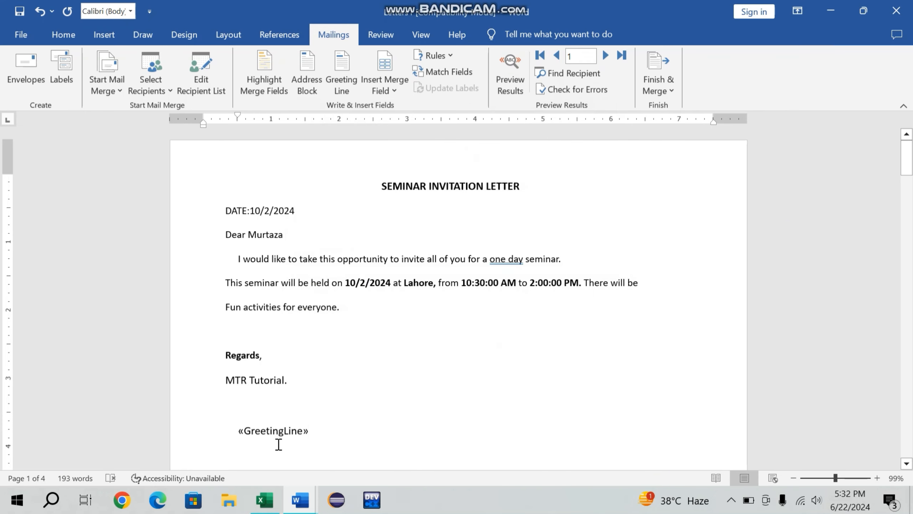
pyautogui.click(511, 74)
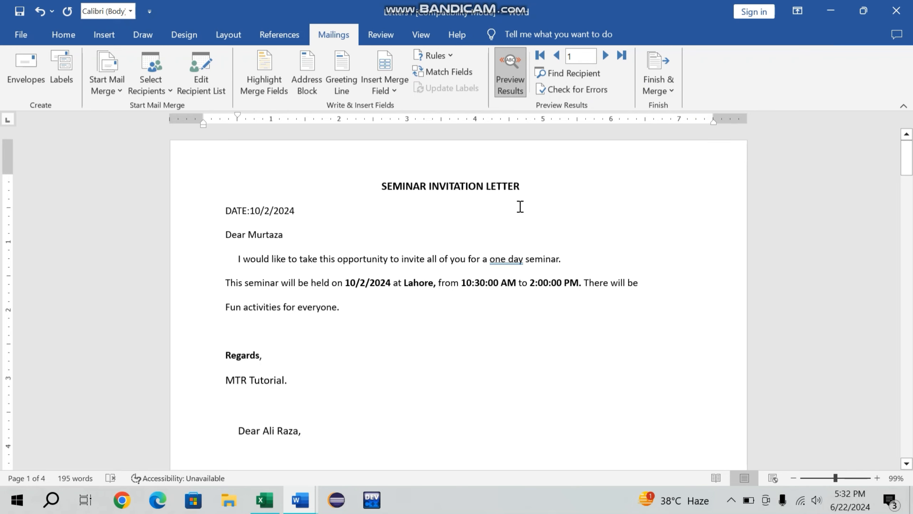
pyautogui.click(300, 442)
pyautogui.hotkey('ctrl', 'z')
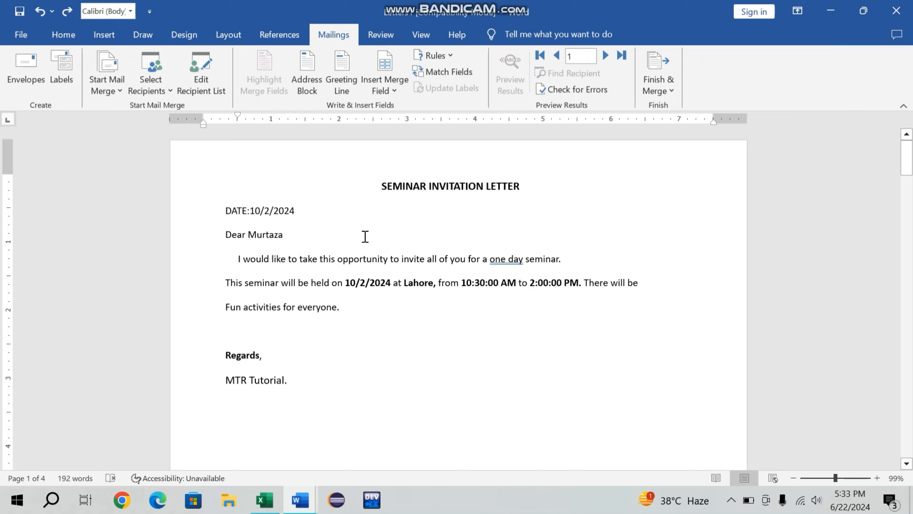
pyautogui.click(453, 56)
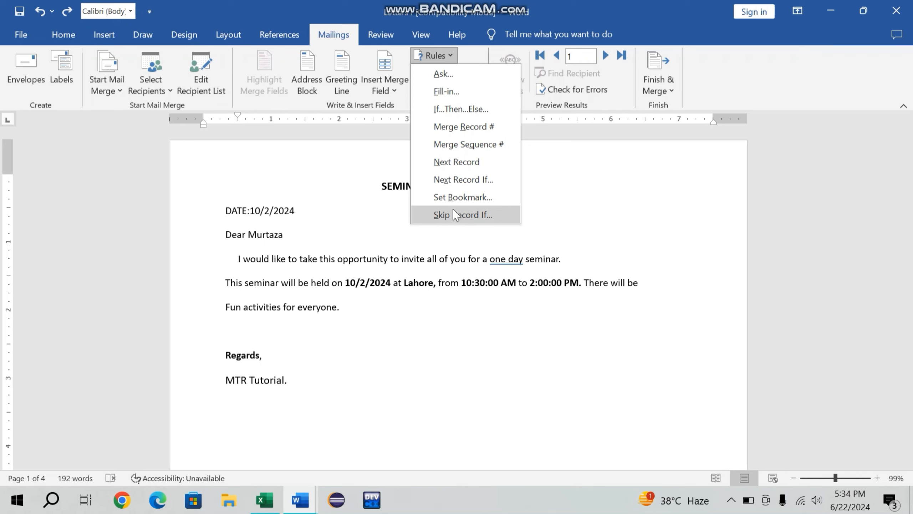
pyautogui.click(428, 314)
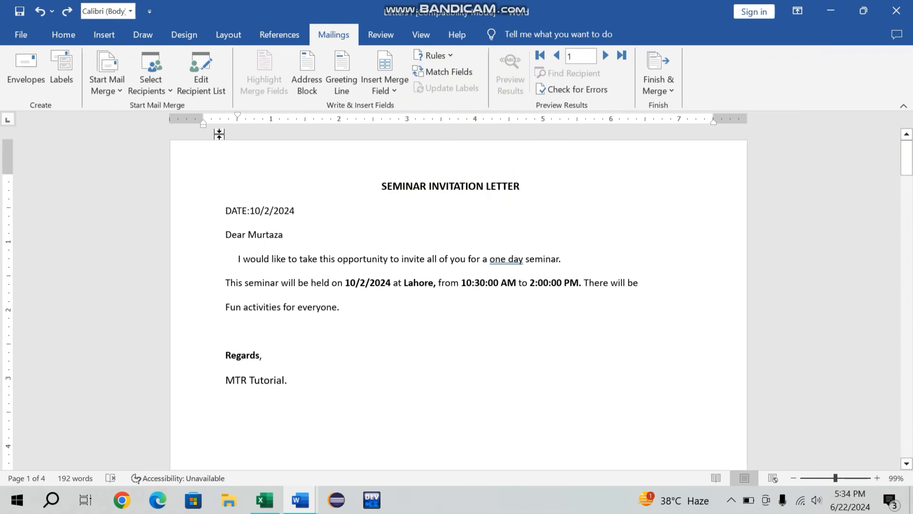
# Insert a blank page below the closing of the first seminar invitation letter.
pyautogui.click(104, 34)
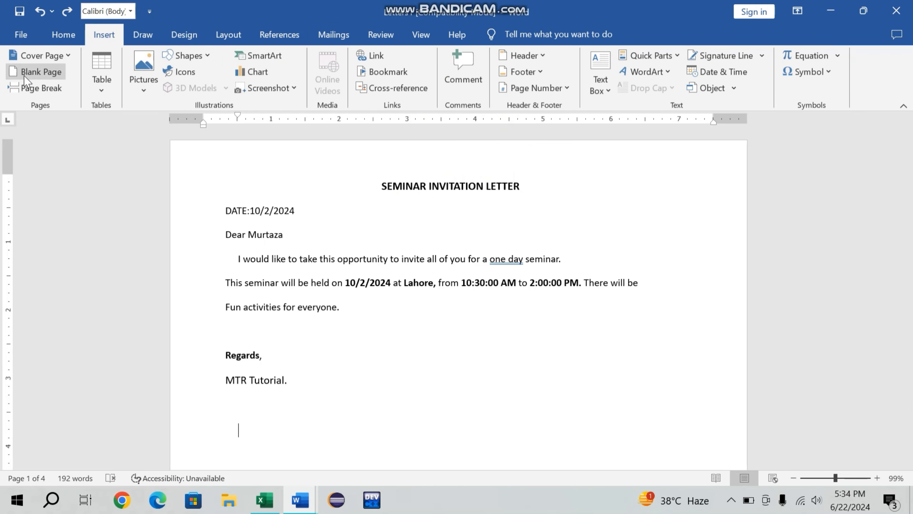
pyautogui.click(25, 76)
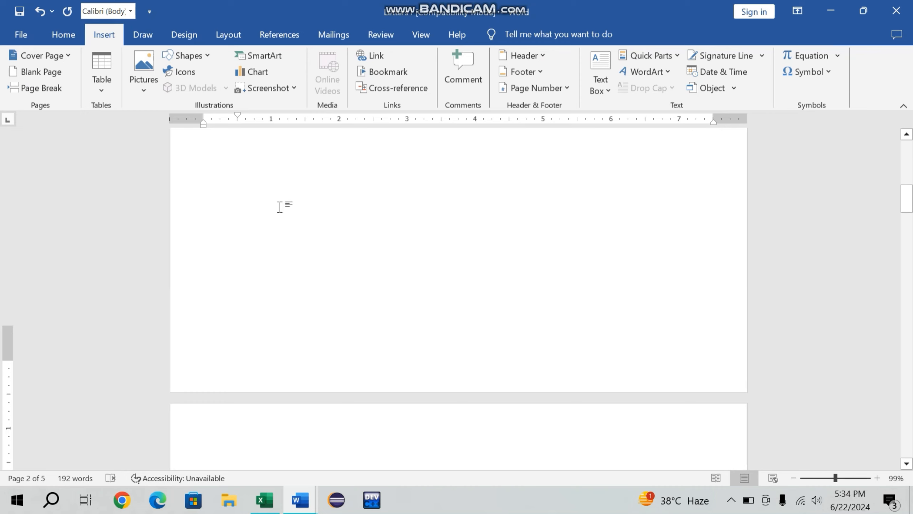
pyautogui.scroll(-7, 280, 207)
pyautogui.scroll(3, 265, 196)
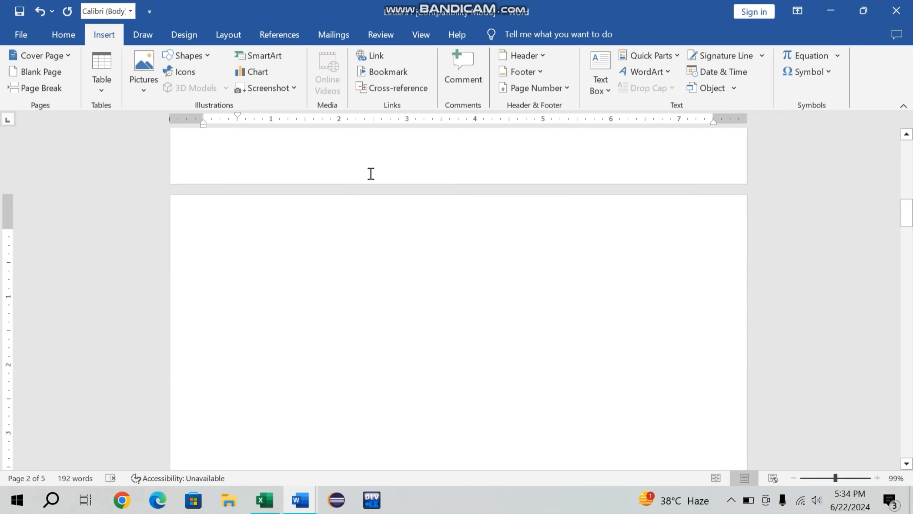
# Insert a Skip Record If rule on the blank page for First_Name equal to a recipient's first name, and turn off the results preview.
pyautogui.click(338, 32)
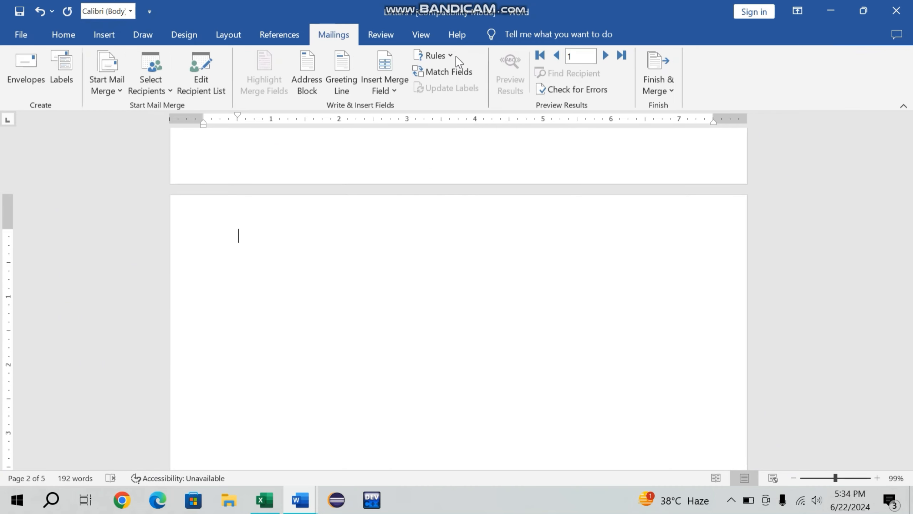
pyautogui.click(437, 55)
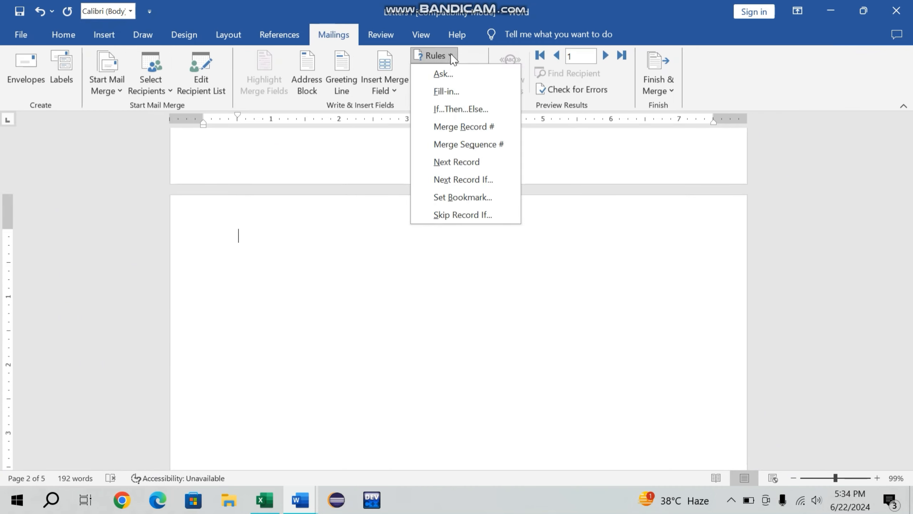
pyautogui.click(451, 210)
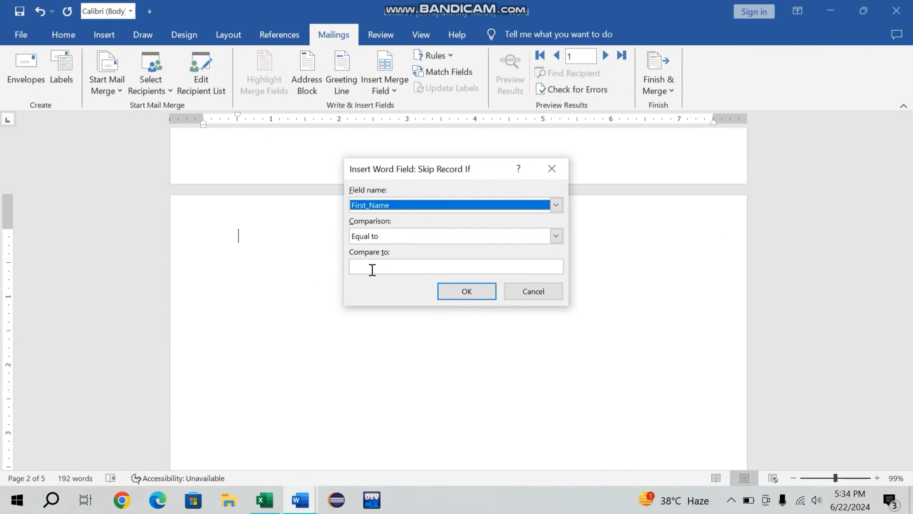
pyautogui.click(374, 267)
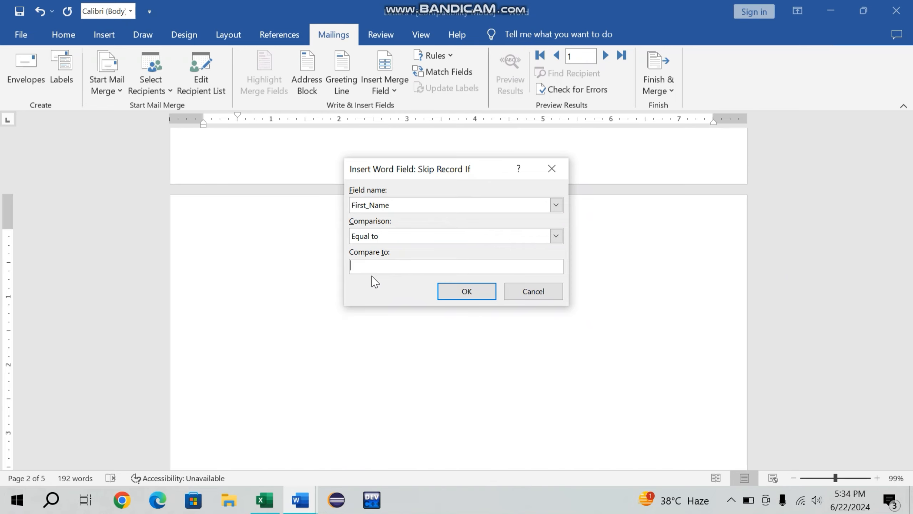
pyautogui.write('ALI')
pyautogui.press('BackSpace')
pyautogui.press('BackSpace')
pyautogui.write('l')
pyautogui.click(467, 292)
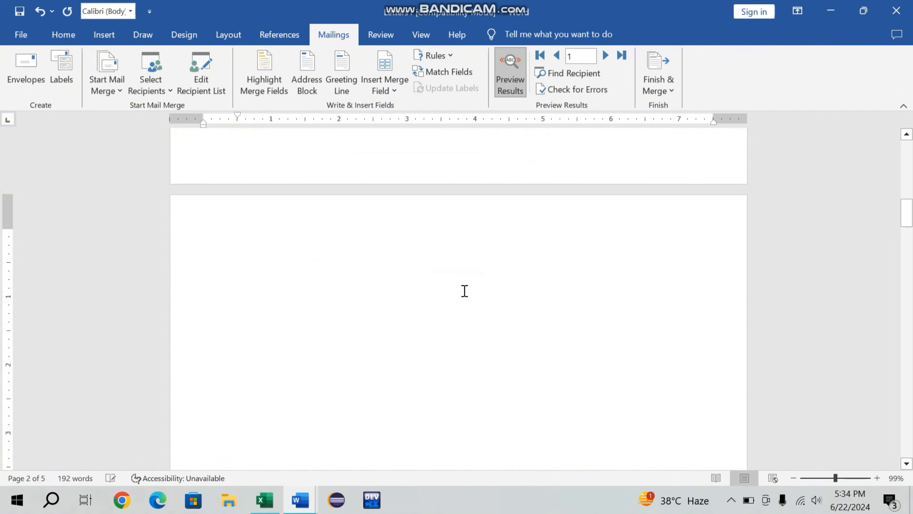
pyautogui.click(509, 92)
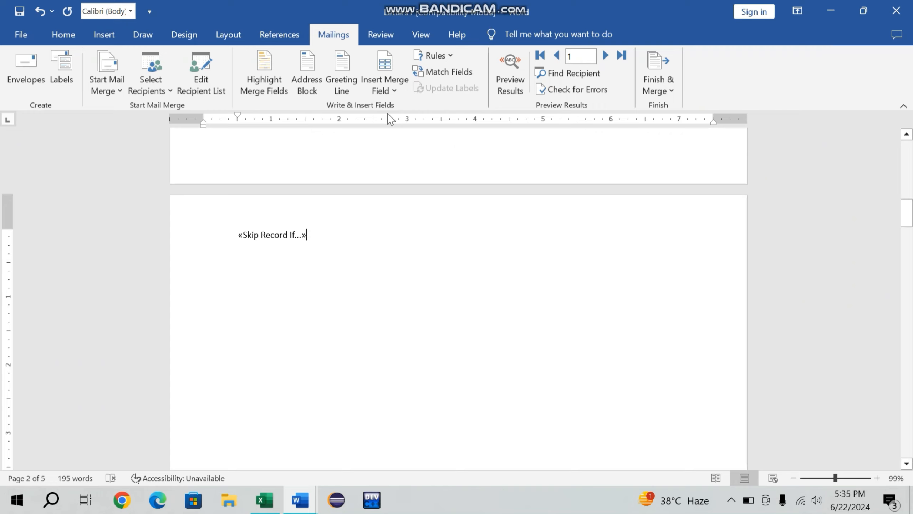
# Insert the First_Name, Last_Name and Company_Name merge fields after the Skip Record If rule.
pyautogui.click(390, 89)
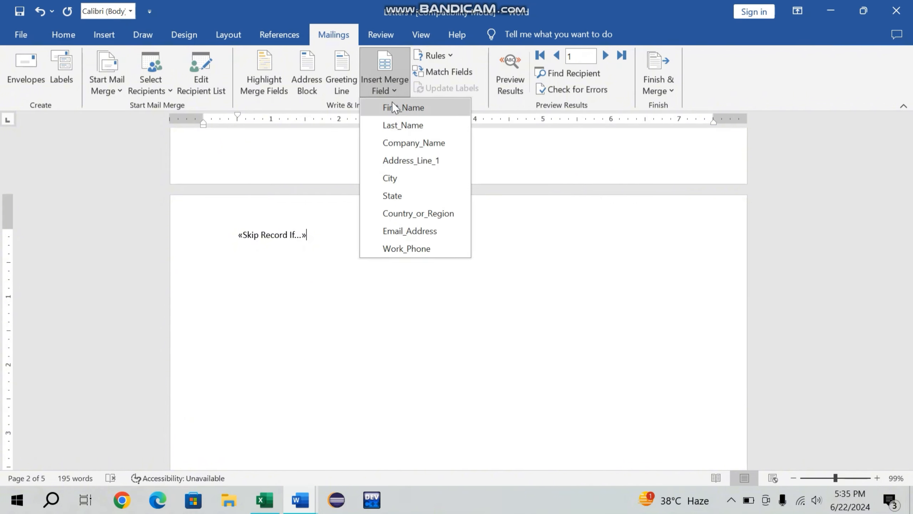
pyautogui.click(393, 104)
pyautogui.click(382, 90)
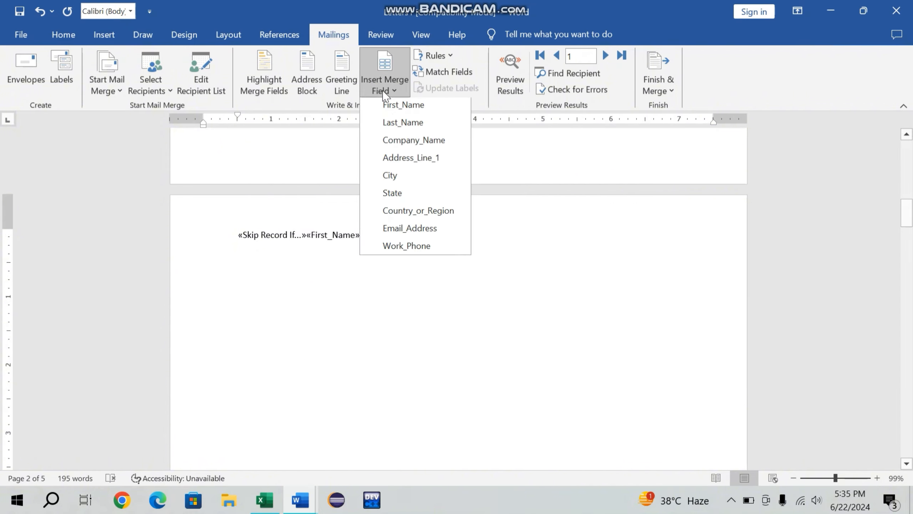
pyautogui.click(402, 126)
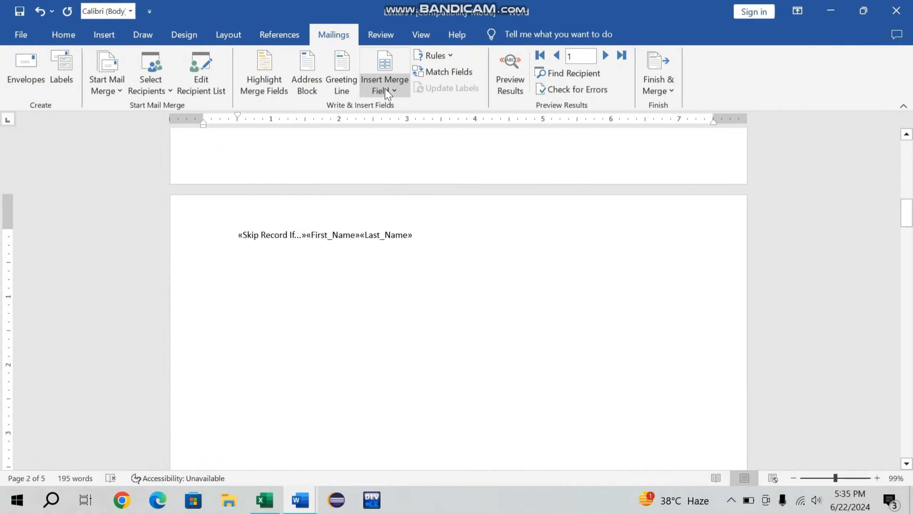
pyautogui.click(385, 88)
pyautogui.click(402, 144)
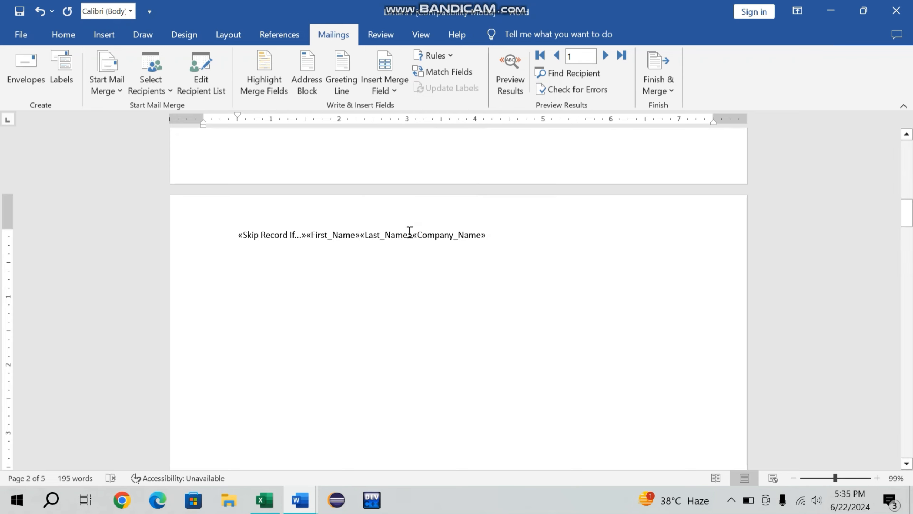
# Try a second Skip Record If rule after the Company_Name field, comparing First_Name with a recipient's first name, and undo the latest changes.
pyautogui.click(452, 55)
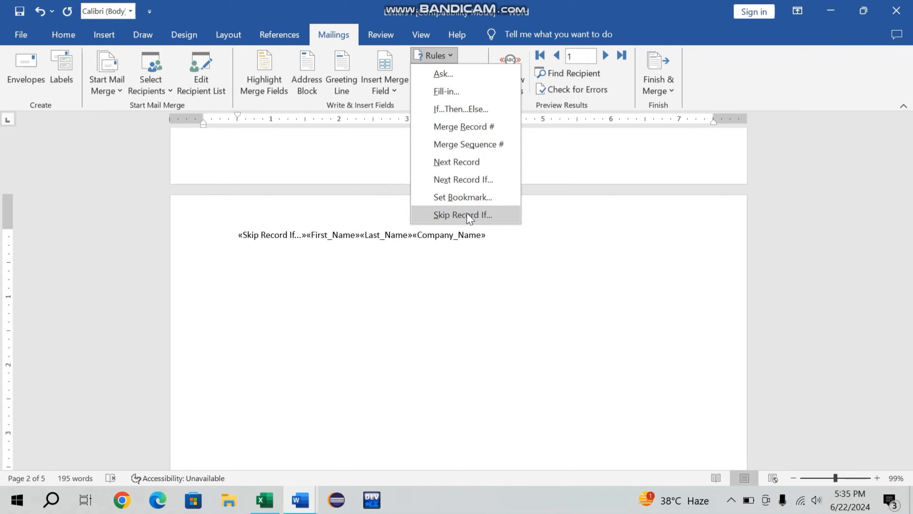
pyautogui.click(467, 215)
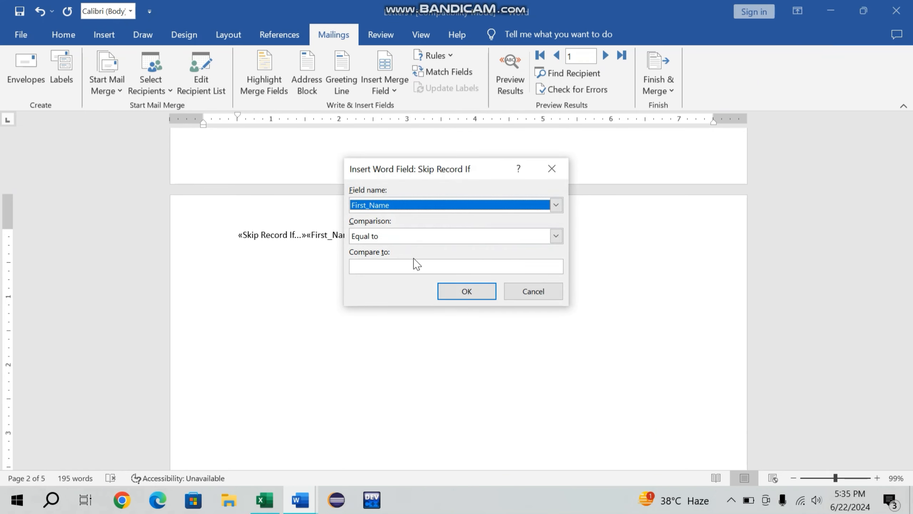
pyautogui.click(403, 266)
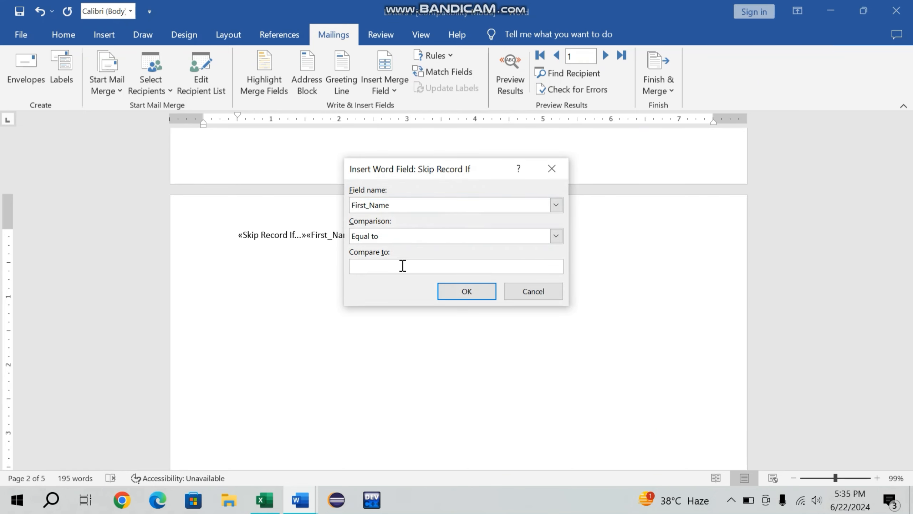
pyautogui.write('Ali')
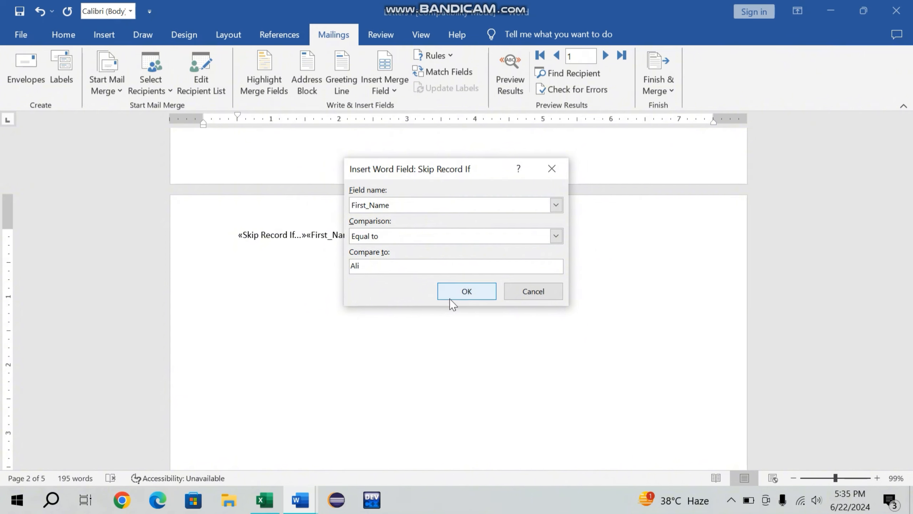
pyautogui.click(462, 298)
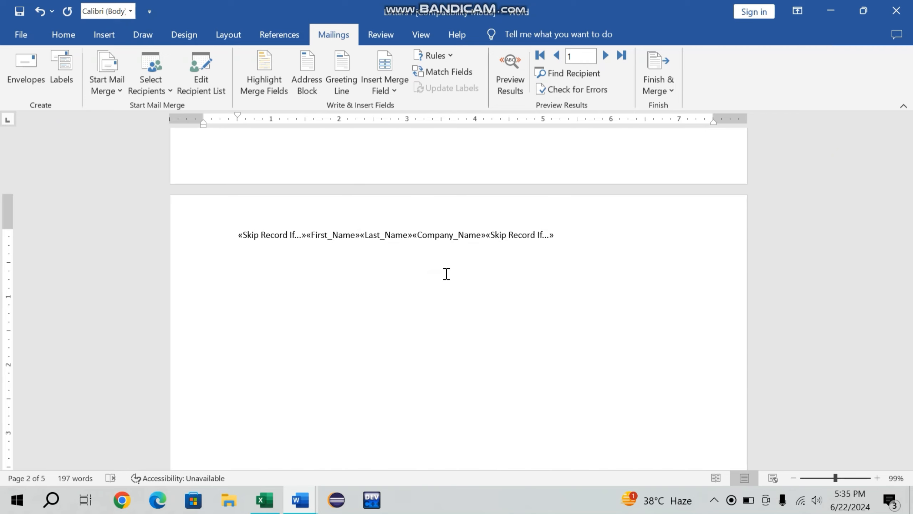
pyautogui.hotkey('ctrl', 'z')
pyautogui.hotkey('ctrl', 'z')
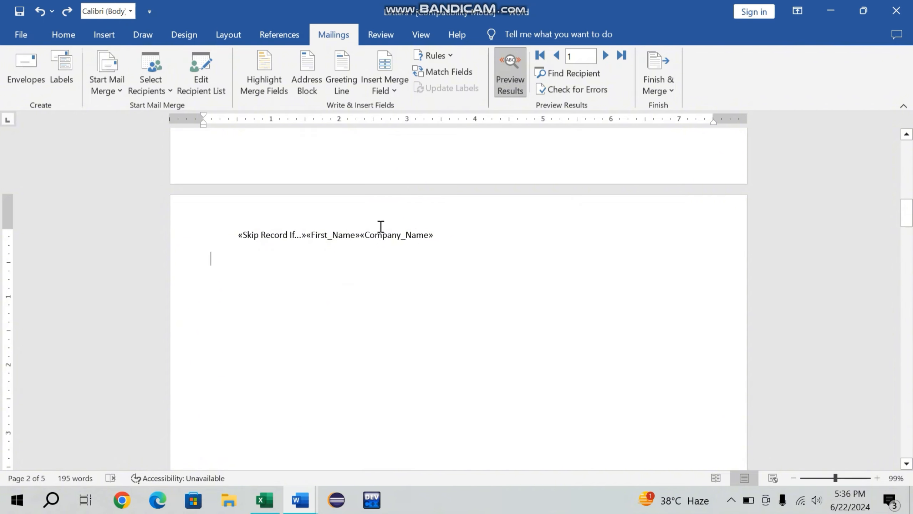
# Review how the recipient list's fields match the required address fields, and preview the last recipient record.
pyautogui.click(451, 77)
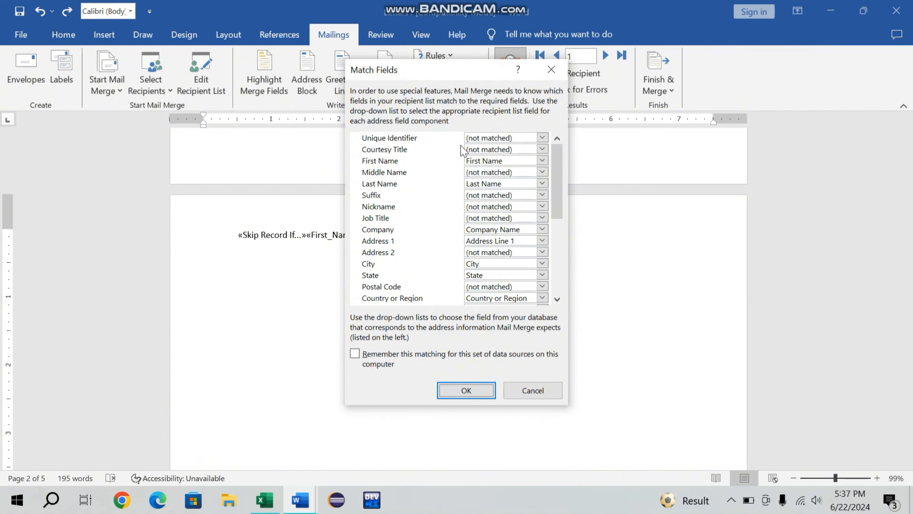
pyautogui.click(474, 388)
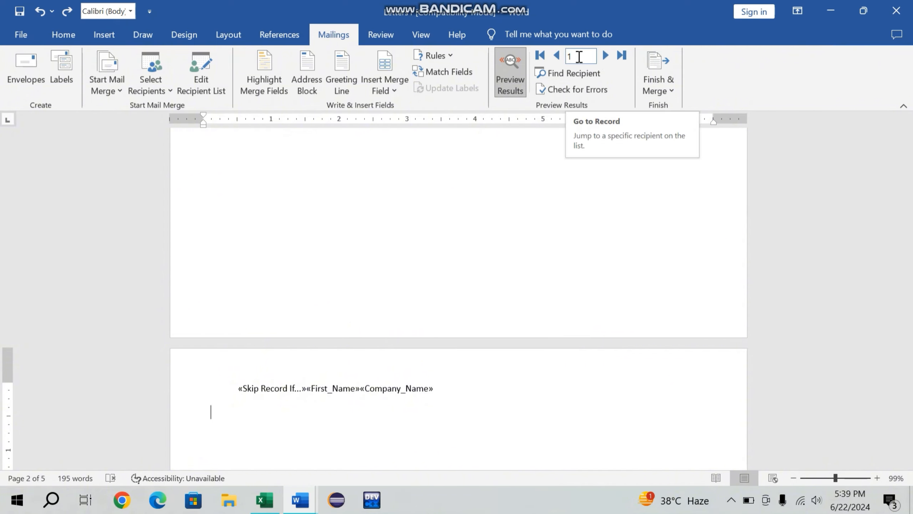
pyautogui.click(619, 56)
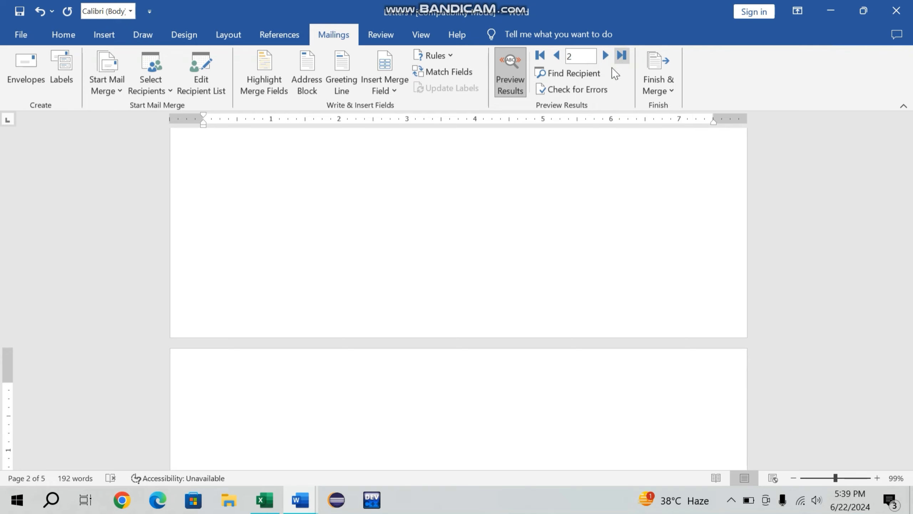